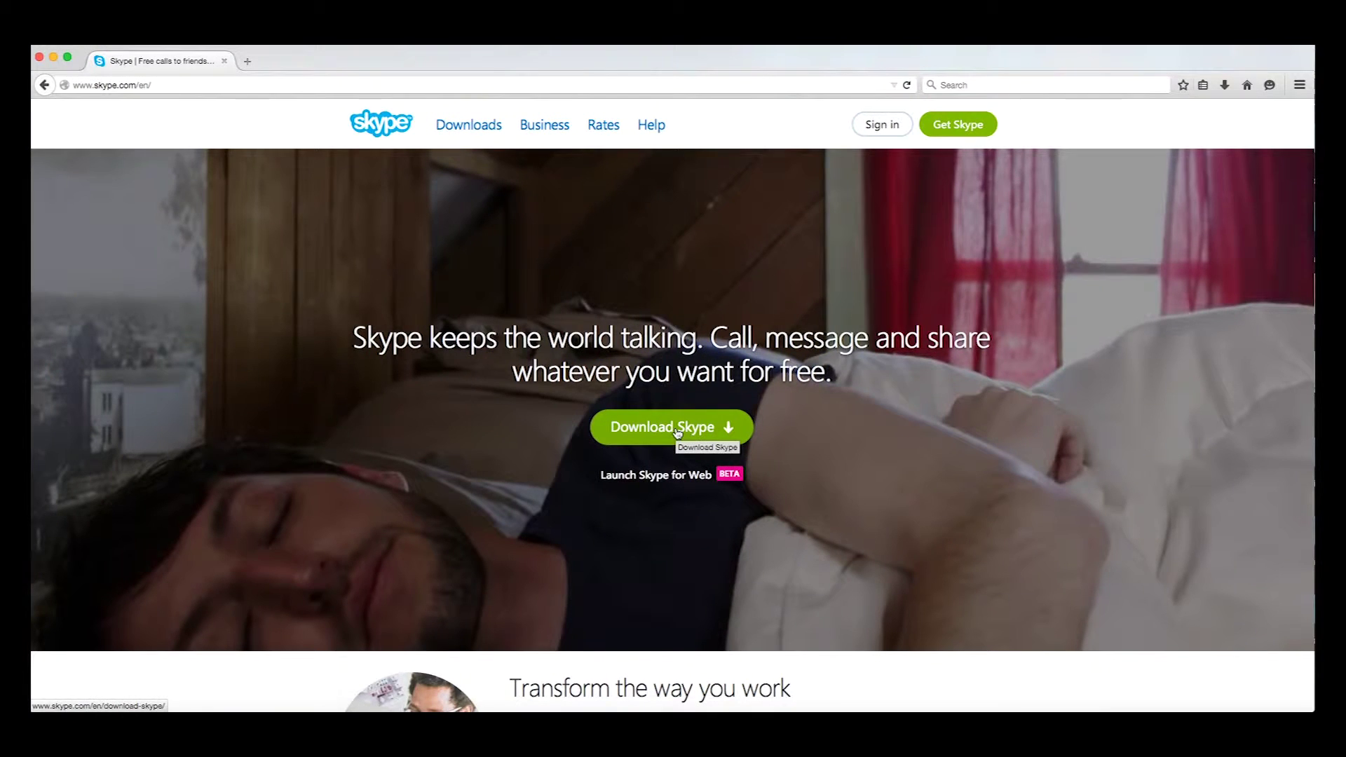
Keep clicking Download Skype until the Download Skype for Desktop page loads
{"action": "left_click", "coordinate": [678, 429]}
{"action": "left_click", "coordinate": [678, 430]}
{"action": "left_click", "coordinate": [677, 432]}
{"action": "left_click", "coordinate": [677, 431]}
{"action": "left_click", "coordinate": [678, 432]}
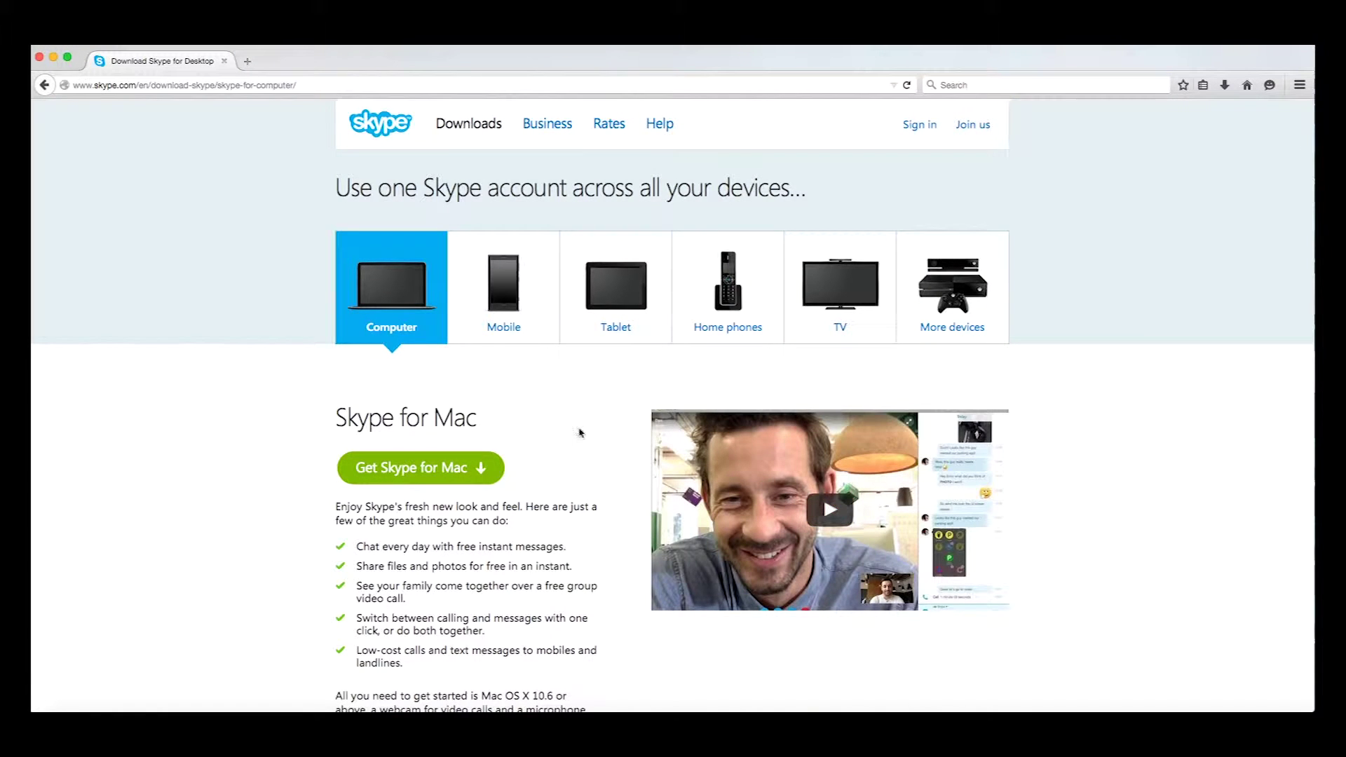
Review the download page and request the Get Skype for Mac download
{"action": "scroll", "coordinate": [579, 433], "scroll_direction": "down", "scroll_amount": 1}
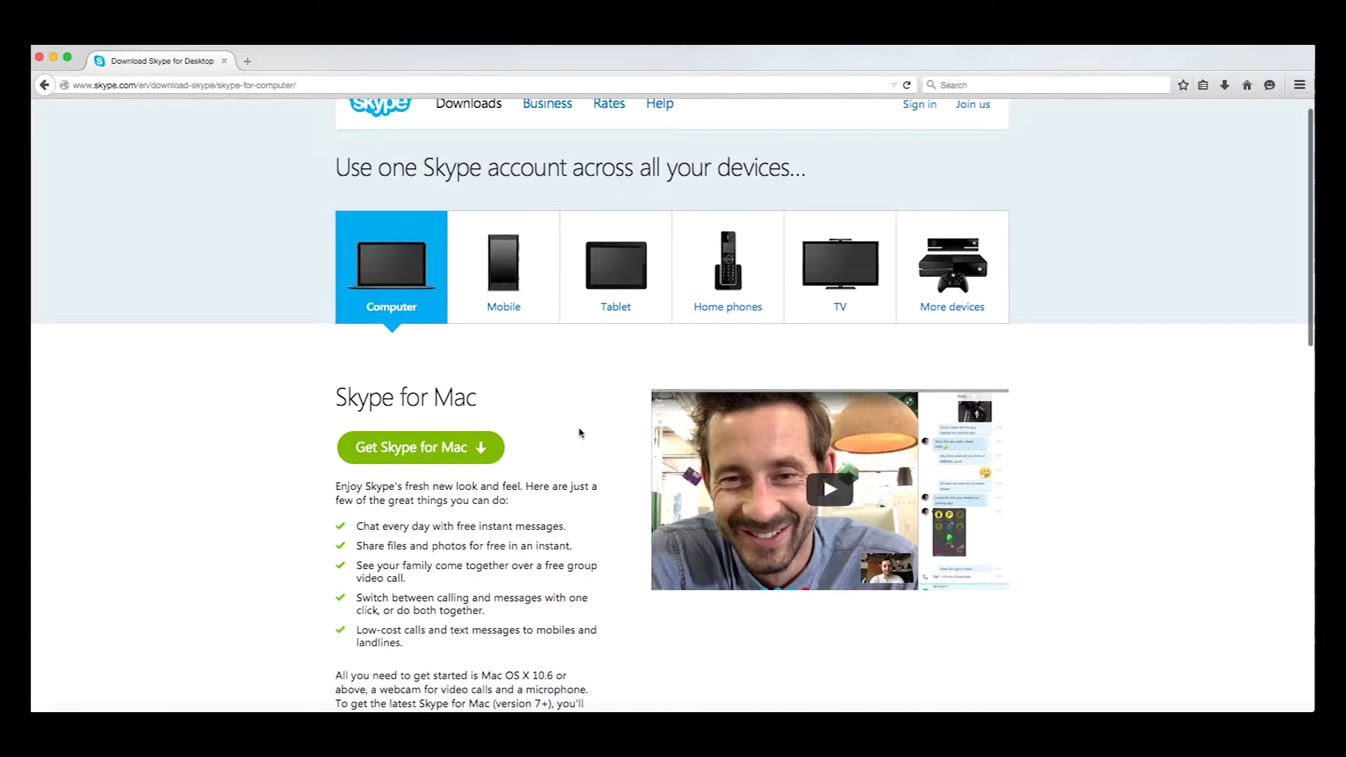
{"action": "scroll", "coordinate": [676, 431], "scroll_direction": "up", "scroll_amount": 1}
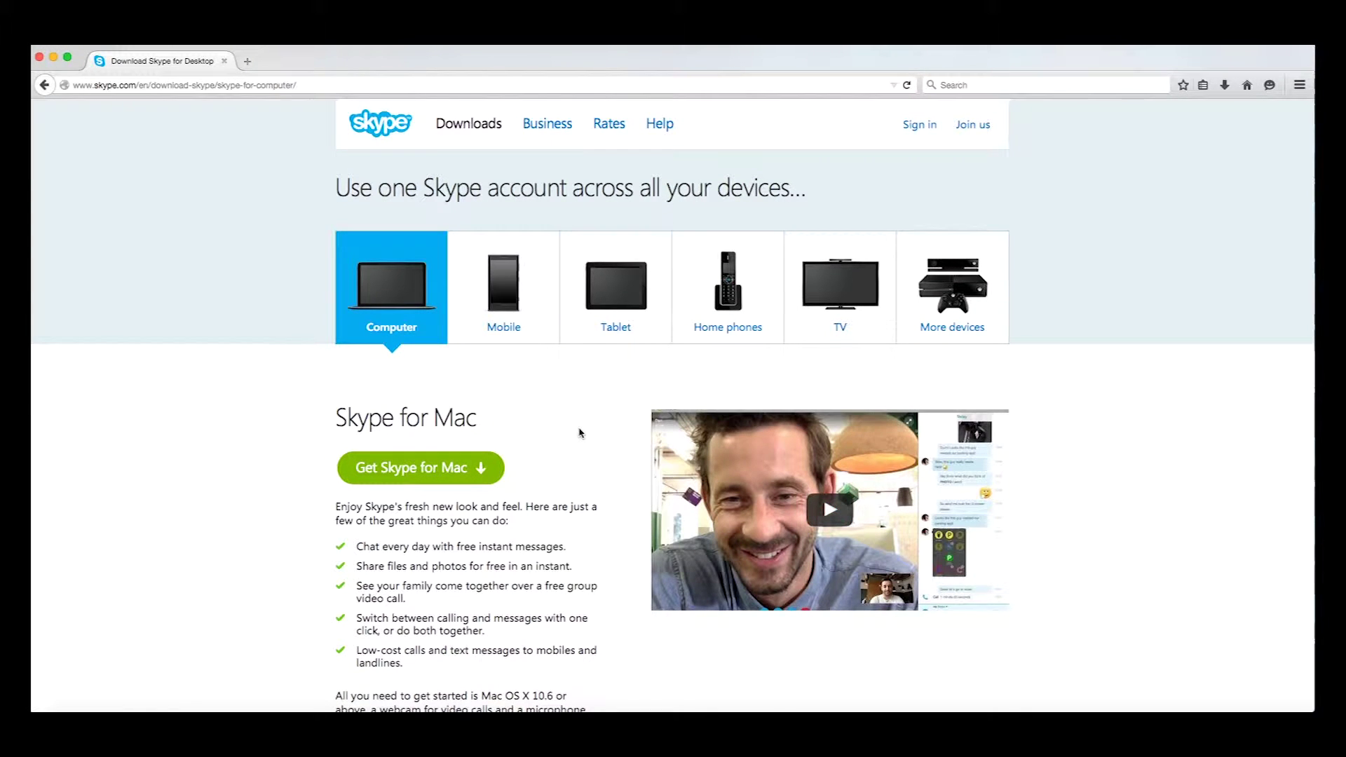
{"action": "scroll", "coordinate": [579, 433], "scroll_direction": "down", "scroll_amount": 1}
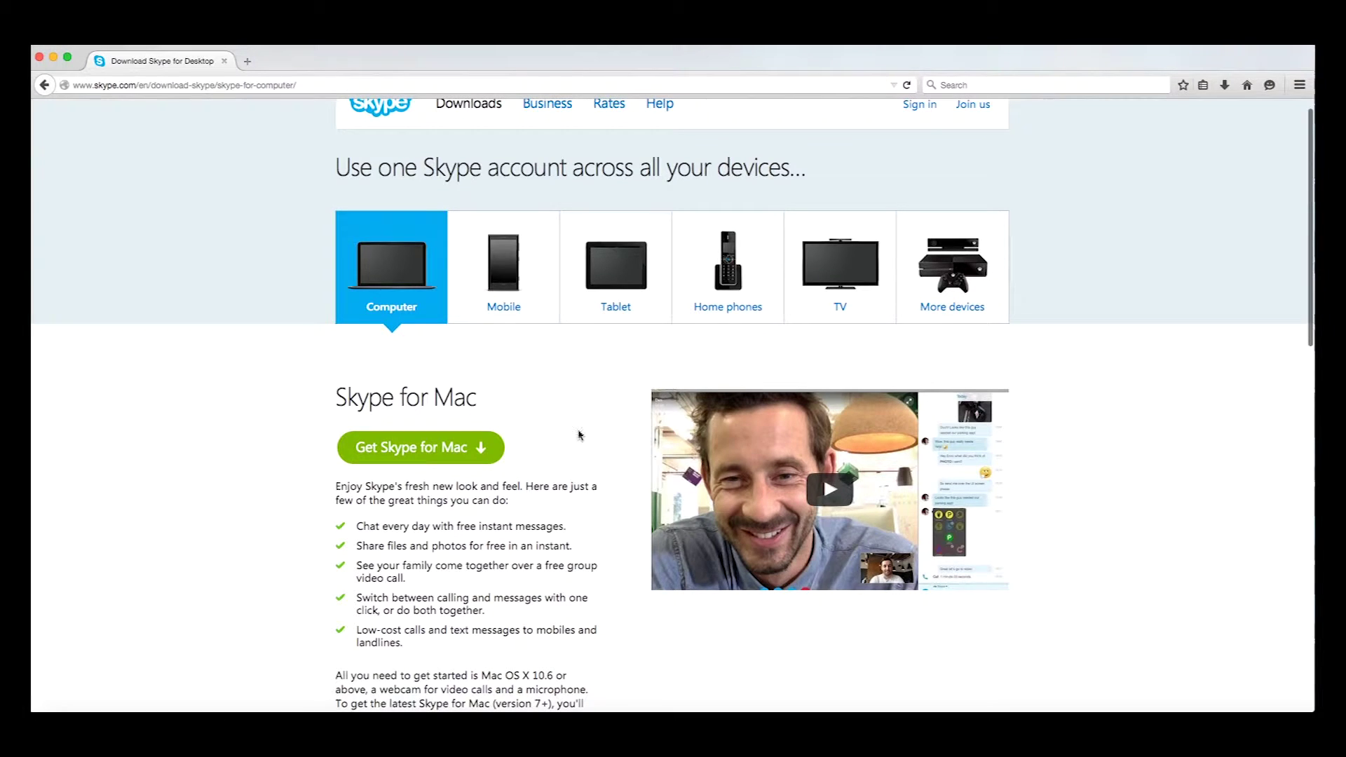
{"action": "scroll", "coordinate": [676, 431], "scroll_direction": "up", "scroll_amount": 1}
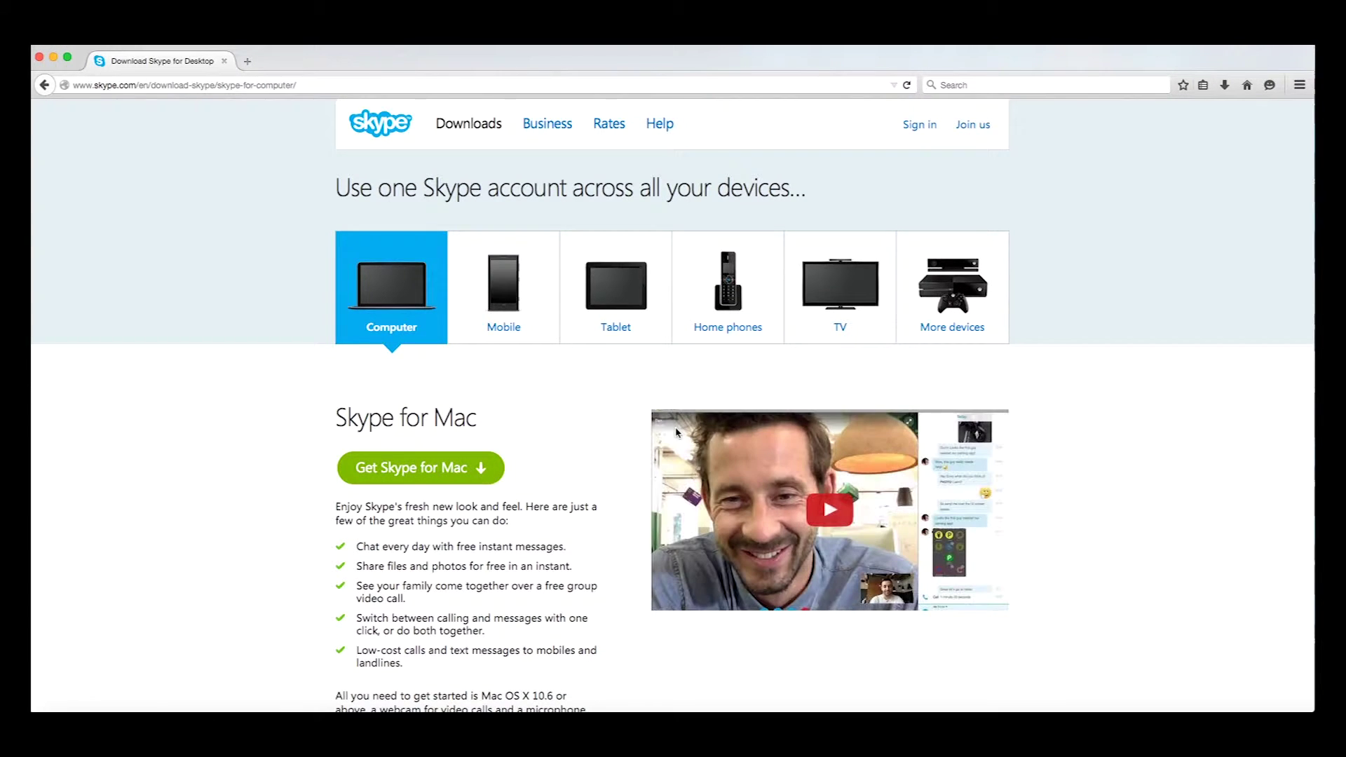
{"action": "scroll", "coordinate": [580, 432], "scroll_direction": "down", "scroll_amount": 1}
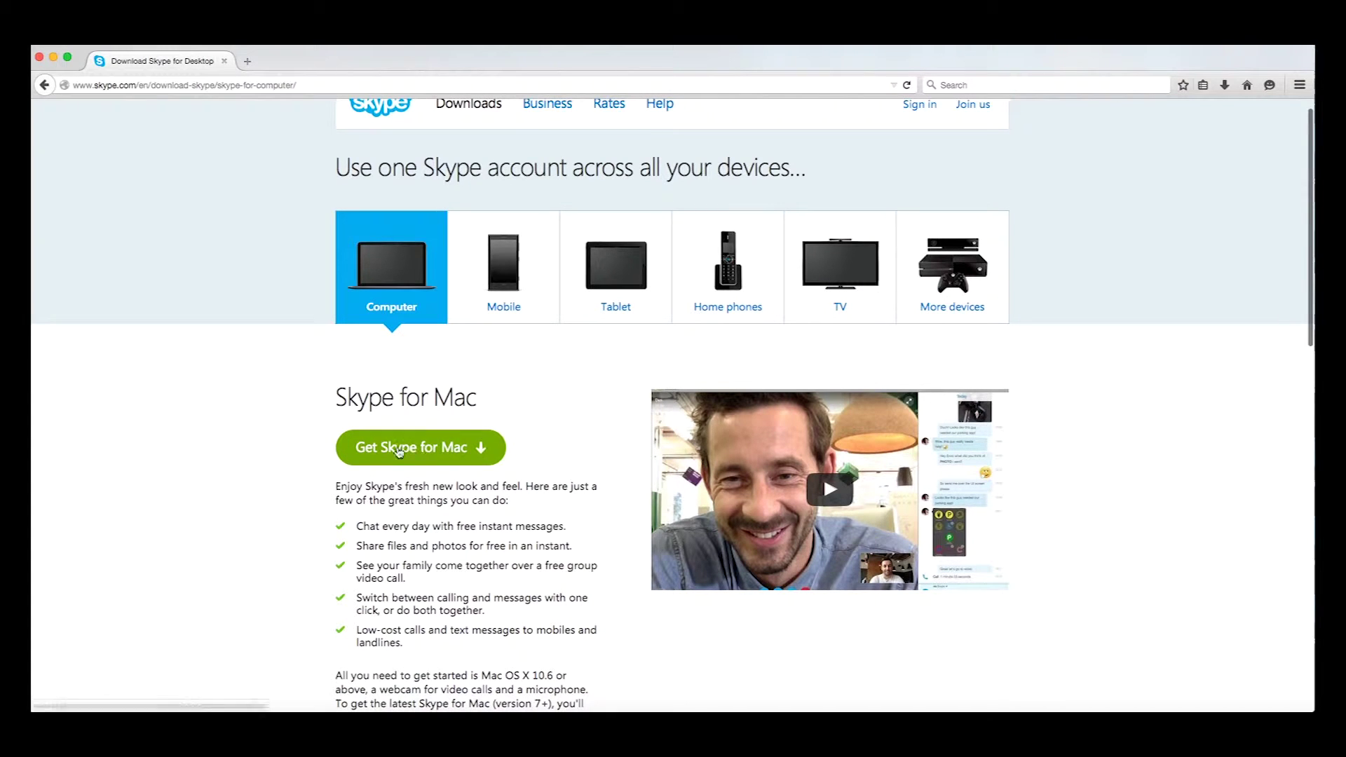
{"action": "left_click", "coordinate": [398, 451]}
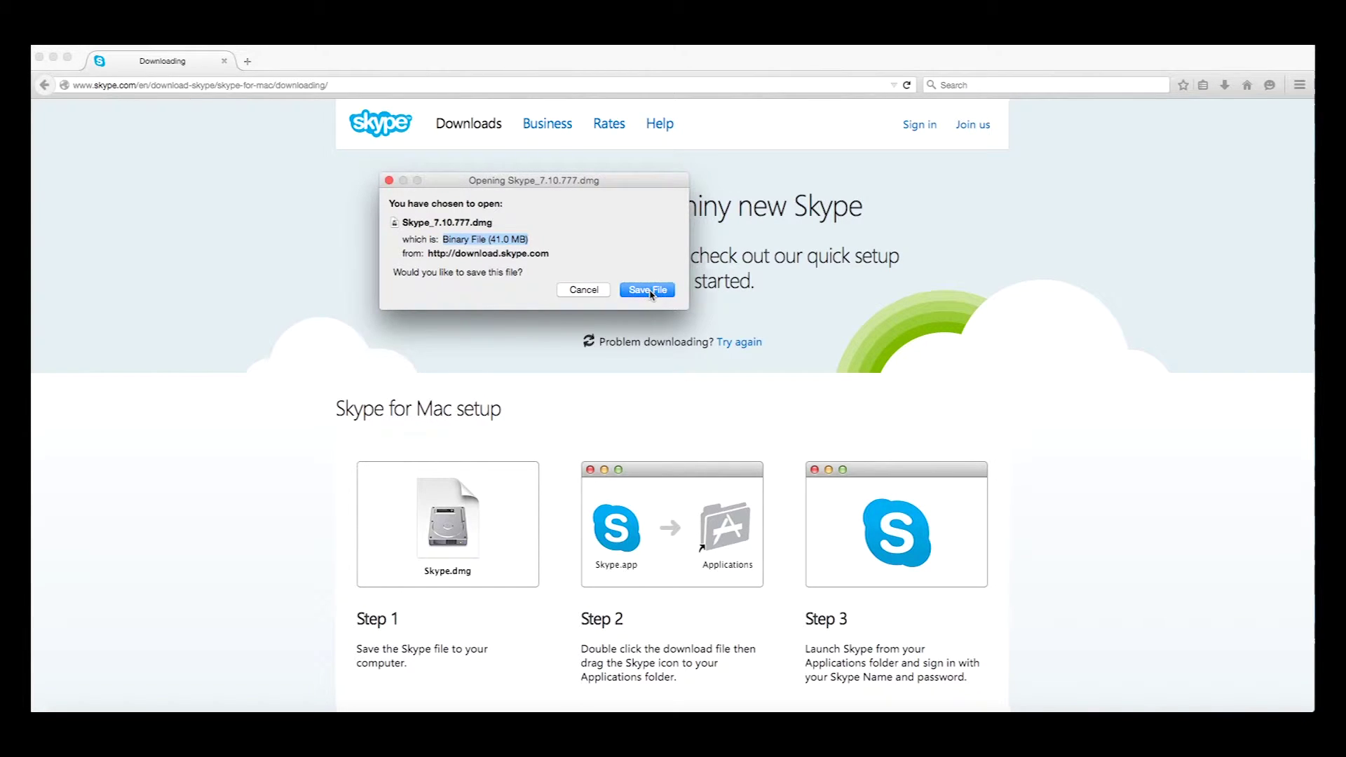
Save Skype_7.10.777.dmg, read the three setup steps, and go to the Join us sign-up page
{"action": "left_click", "coordinate": [648, 290]}
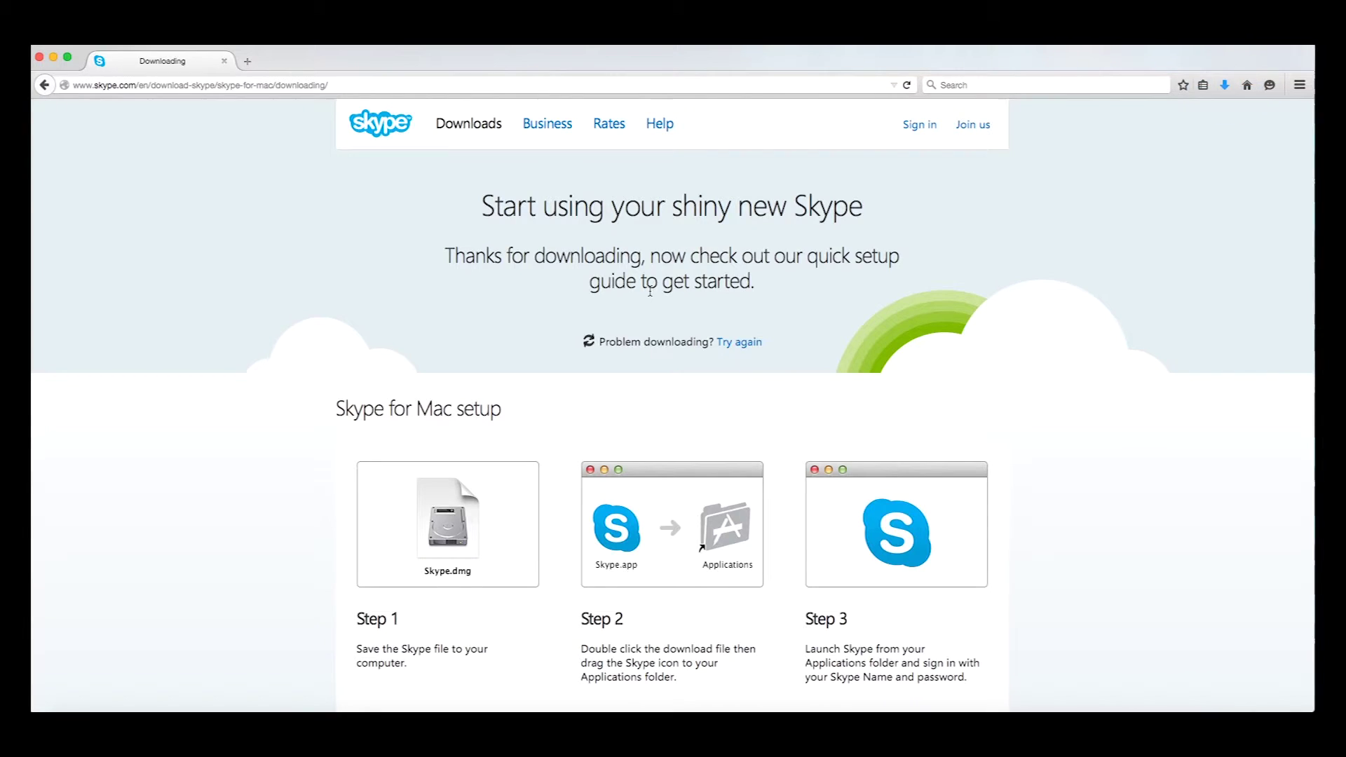
{"action": "scroll", "coordinate": [650, 292], "scroll_direction": "down", "scroll_amount": 2}
{"action": "scroll", "coordinate": [650, 292], "scroll_direction": "down", "scroll_amount": 3}
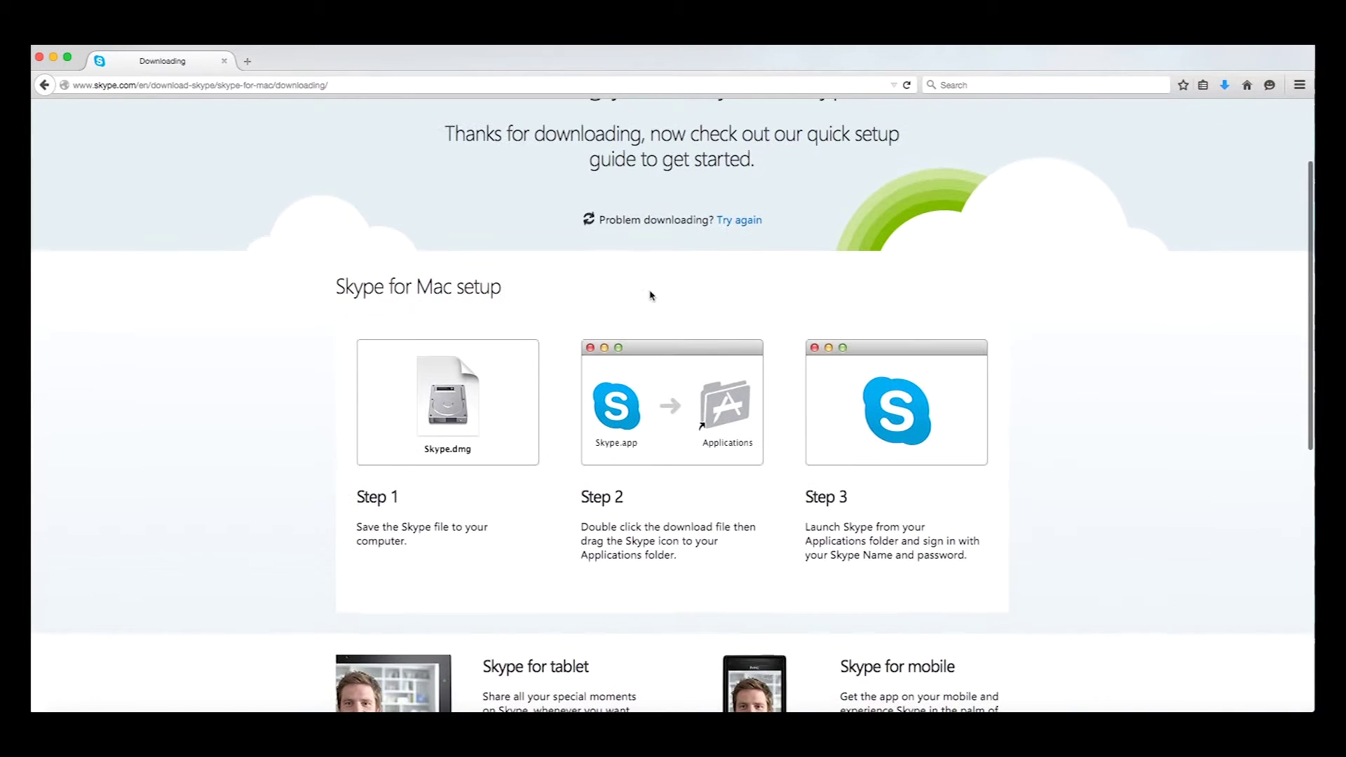
{"action": "left_click", "coordinate": [330, 278]}
{"action": "left_click_drag", "start_coordinate": [331, 278], "coordinate": [996, 561]}
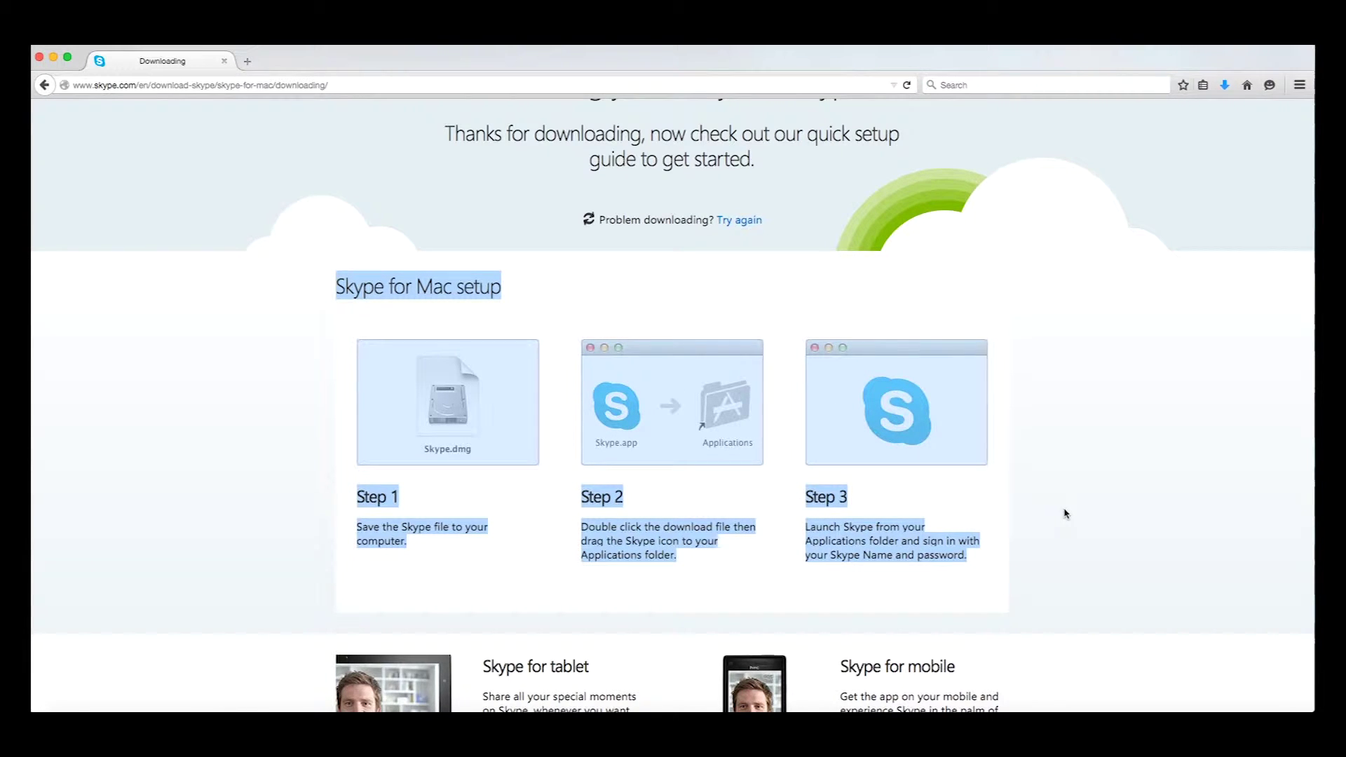
{"action": "scroll", "coordinate": [970, 126], "scroll_direction": "up", "scroll_amount": 3}
{"action": "left_click", "coordinate": [970, 127]}
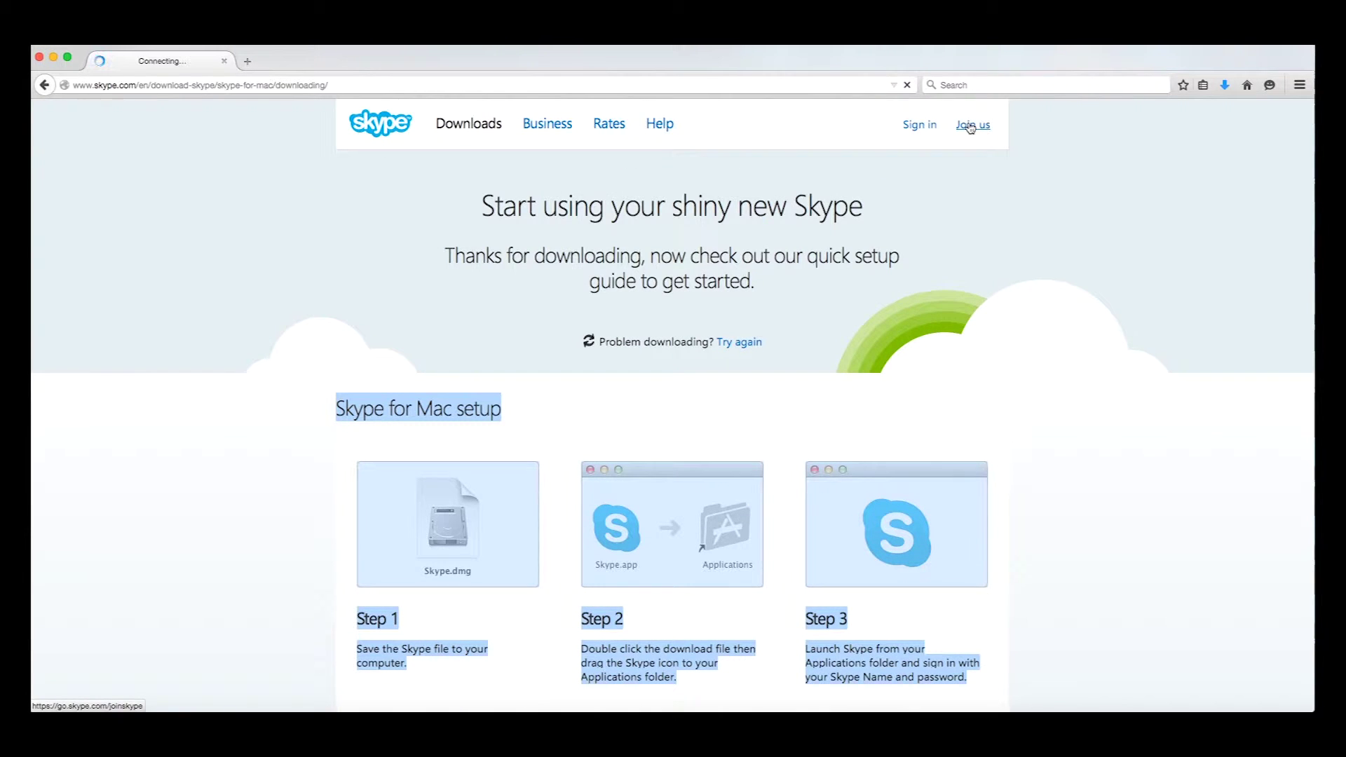
Retry Join us until the login.skype.com sign-up form loads, then scroll to its fields
{"action": "left_click", "coordinate": [970, 127]}
{"action": "left_click", "coordinate": [970, 127]}
{"action": "left_click", "coordinate": [970, 127]}
{"action": "left_click", "coordinate": [970, 127]}
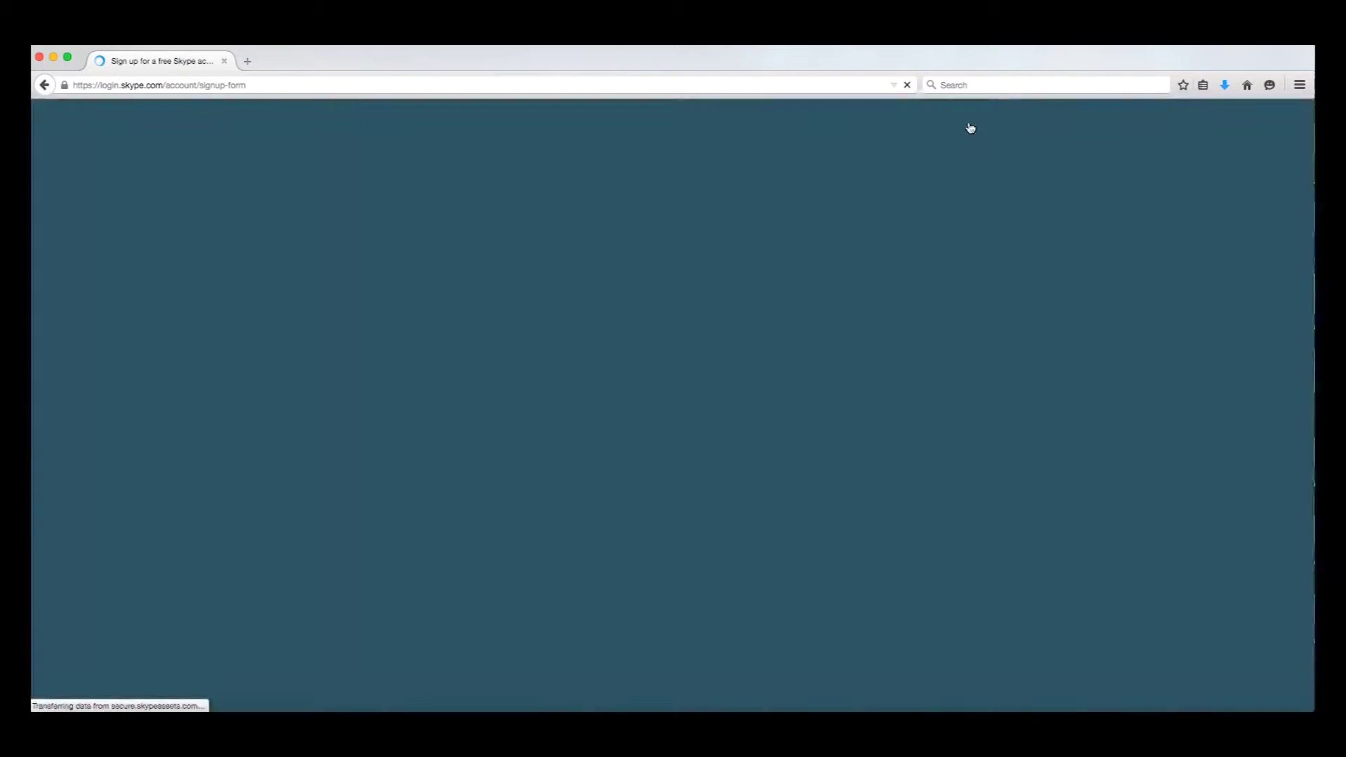
{"action": "scroll", "coordinate": [970, 127], "scroll_direction": "down", "scroll_amount": 5}
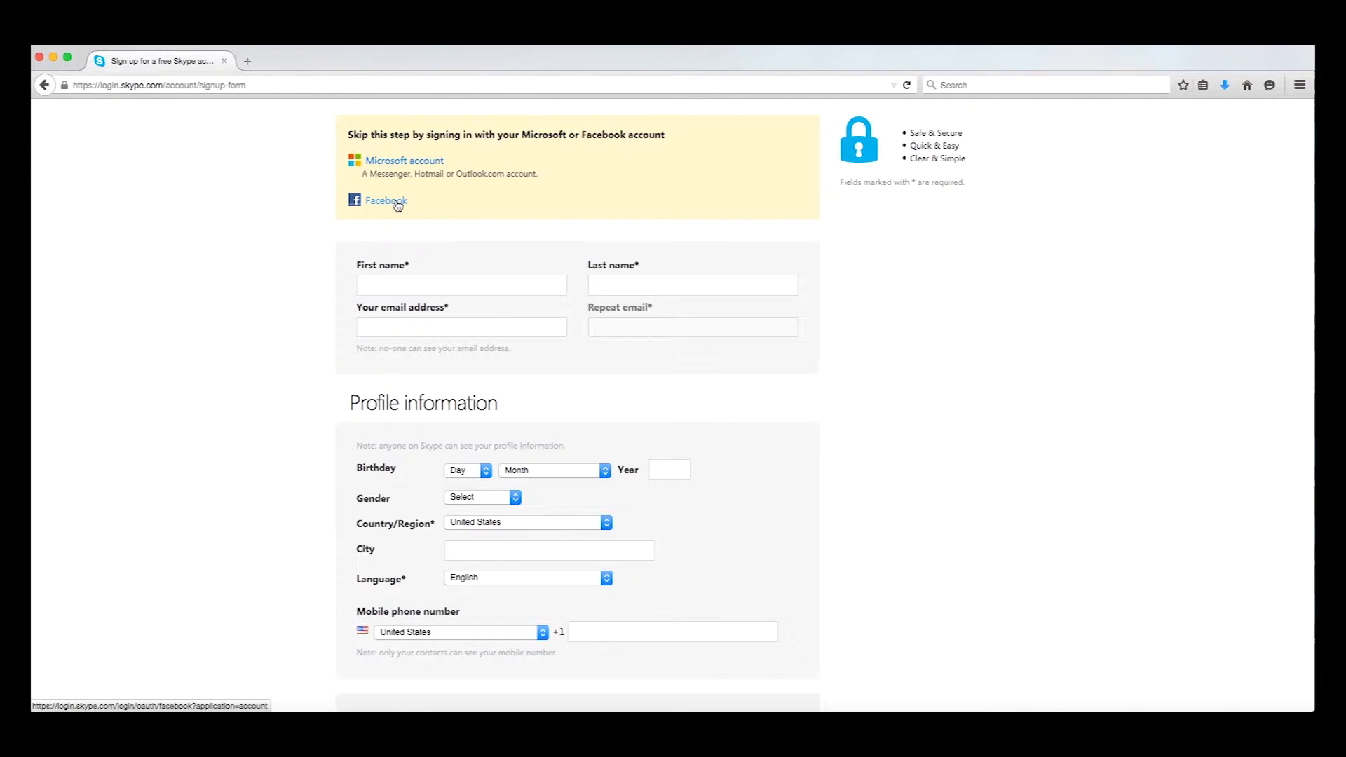
Enter the account holder's first and last name and e-mail address in both fields
{"action": "left_click", "coordinate": [387, 292]}
{"action": "left_click", "coordinate": [393, 204]}
{"action": "left_click", "coordinate": [387, 292]}
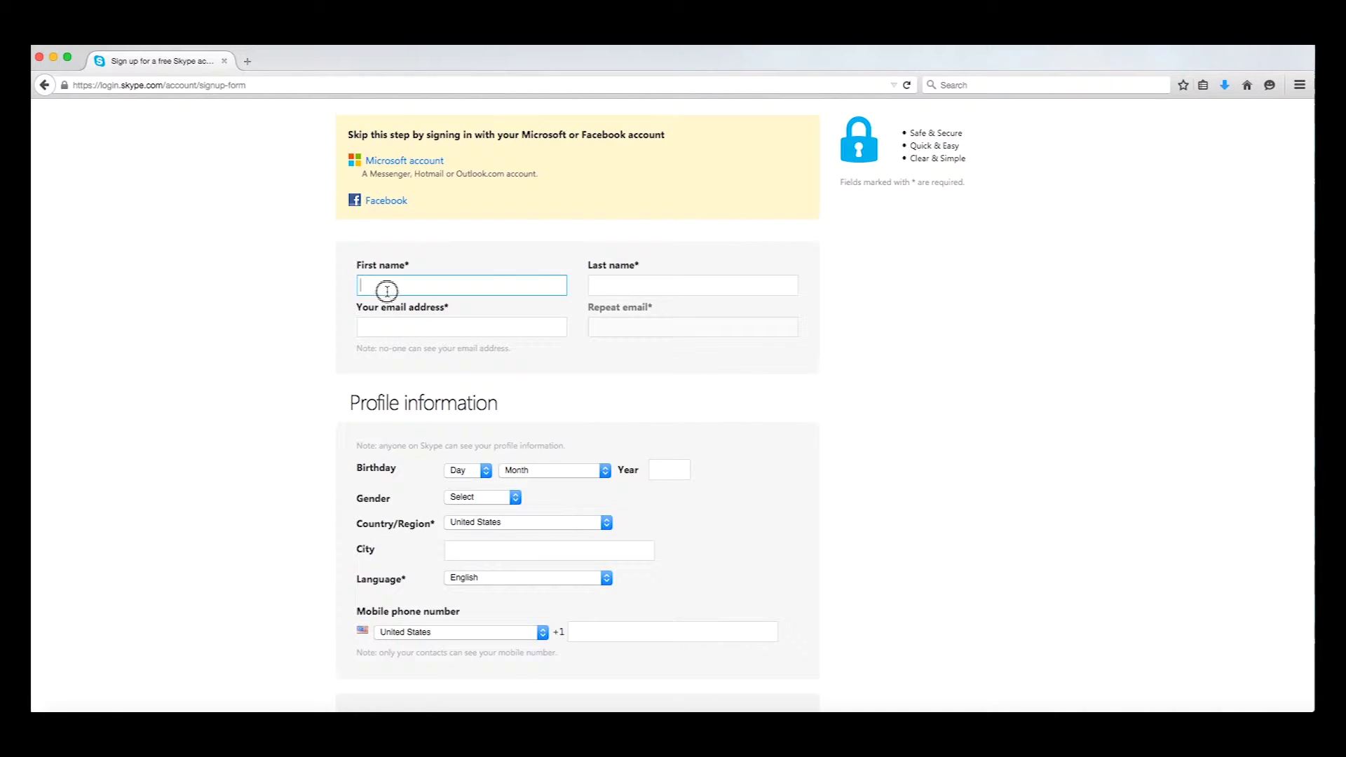
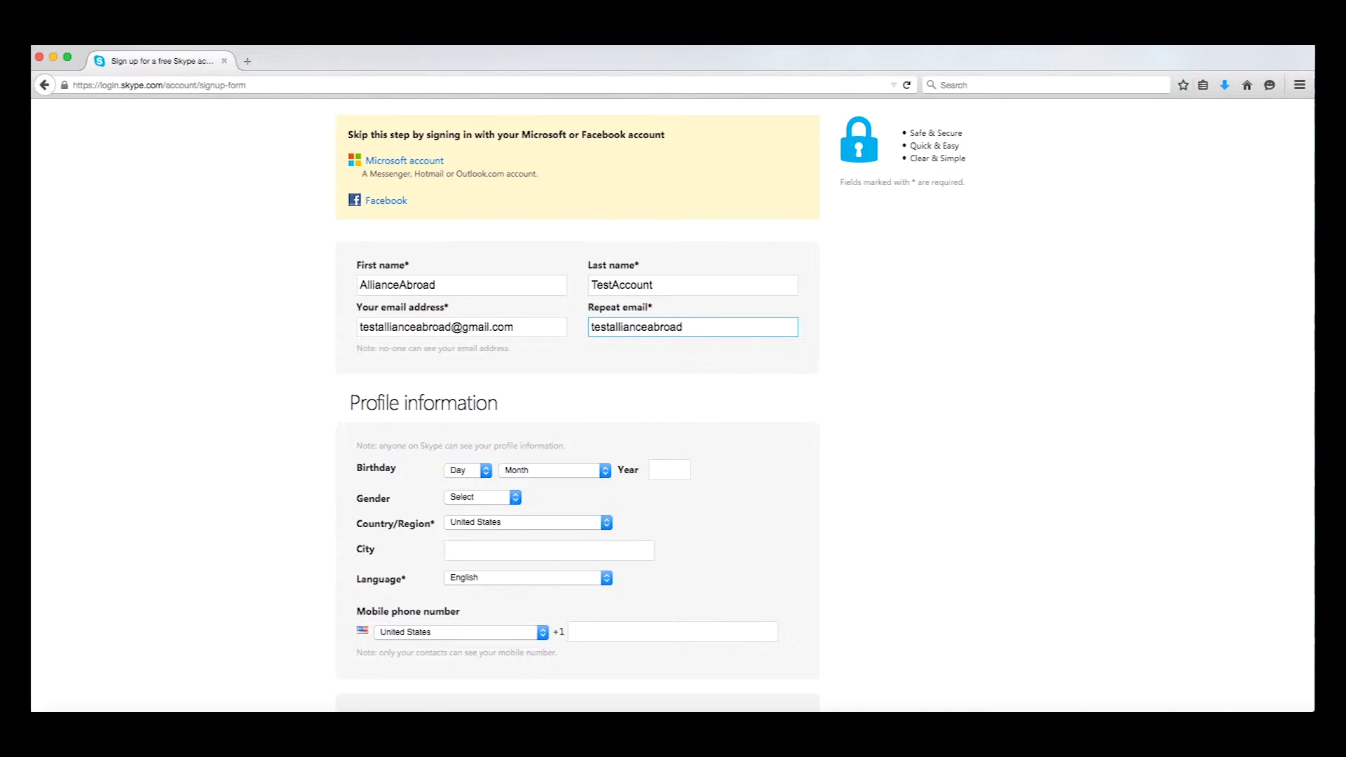
{"action": "scroll", "coordinate": [260, 274], "scroll_direction": "down", "scroll_amount": 2}
Set the birthday to 11 August 1990
{"action": "left_click", "coordinate": [481, 415]}
{"action": "left_click", "coordinate": [481, 526]}
{"action": "left_click", "coordinate": [598, 415]}
{"action": "left_click", "coordinate": [518, 501]}
{"action": "left_click", "coordinate": [663, 416]}
Leave gender unset and keep United States and English as country and language
{"action": "left_click", "coordinate": [484, 442]}
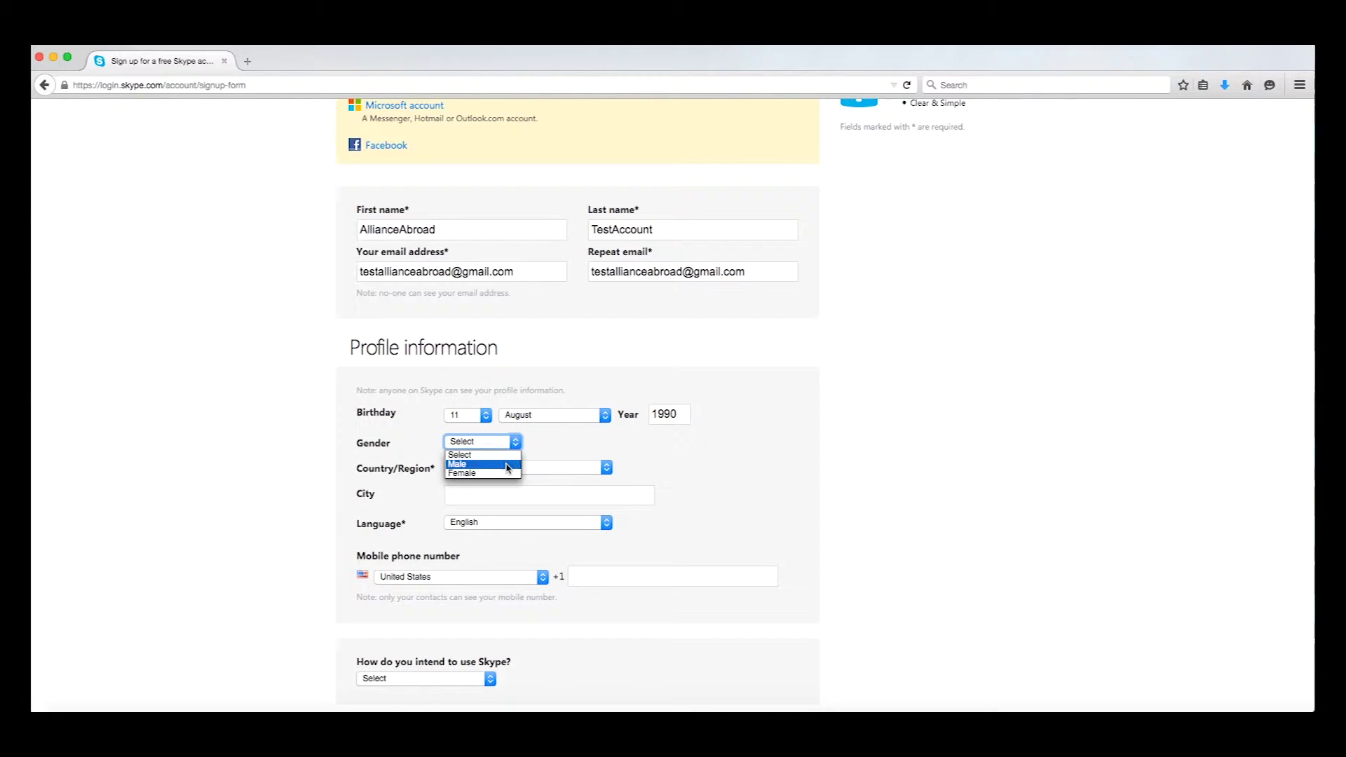
{"action": "left_click", "coordinate": [553, 456]}
{"action": "left_click", "coordinate": [608, 469]}
{"action": "scroll", "coordinate": [602, 512], "scroll_direction": "down", "scroll_amount": 10}
{"action": "left_click", "coordinate": [540, 557]}
{"action": "left_click", "coordinate": [606, 524]}
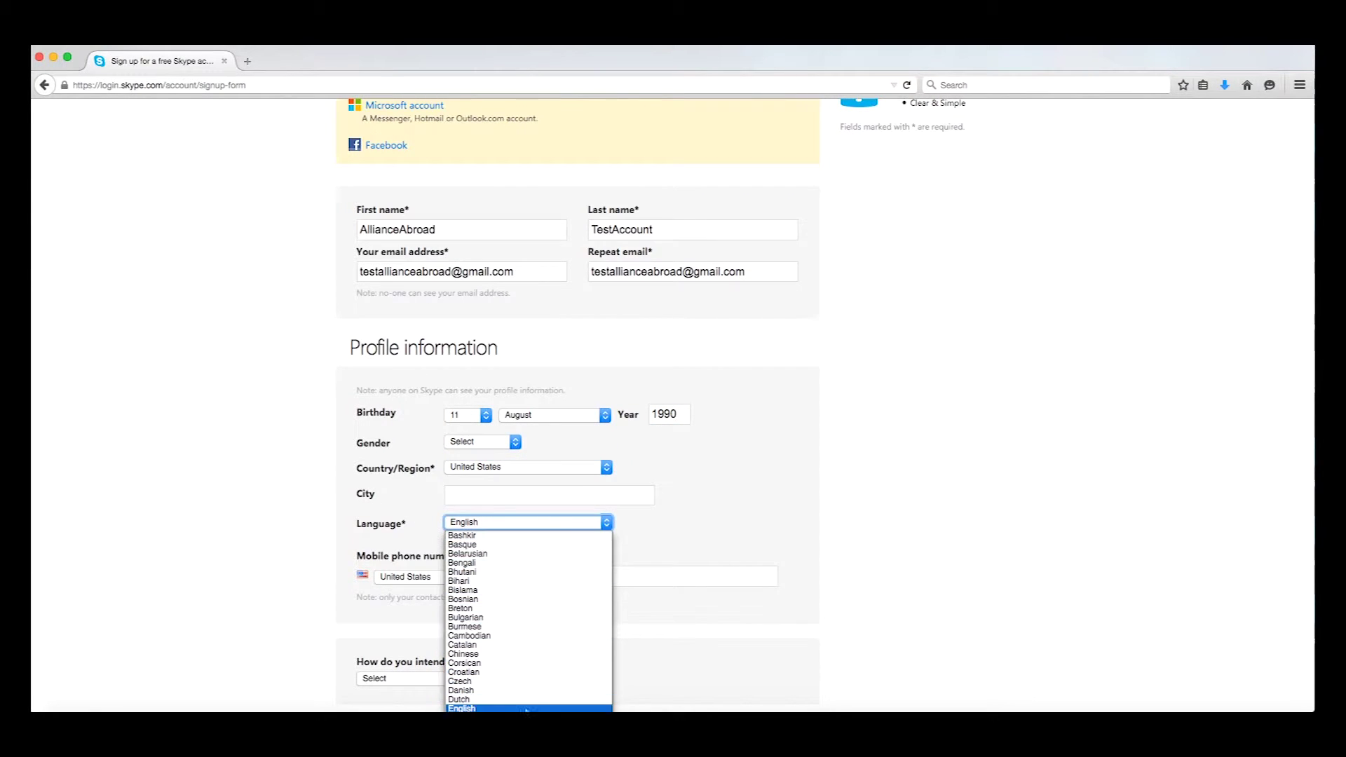
{"action": "left_click", "coordinate": [491, 708]}
Set intended use to Mostly personal conversations
{"action": "scroll", "coordinate": [550, 565], "scroll_direction": "down", "scroll_amount": 3}
{"action": "scroll", "coordinate": [587, 454], "scroll_direction": "down", "scroll_amount": 4}
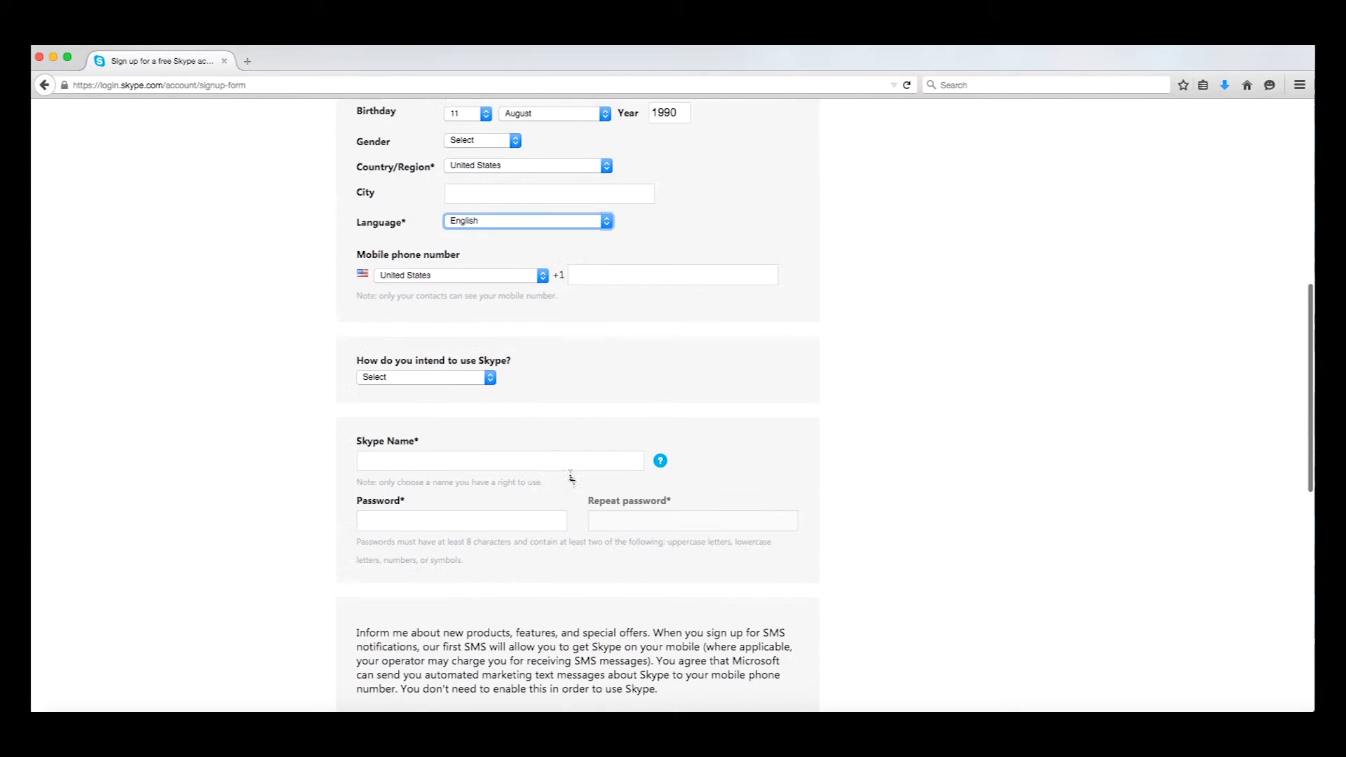
{"action": "left_click", "coordinate": [435, 377]}
{"action": "left_click", "coordinate": [449, 390]}
{"action": "scroll", "coordinate": [474, 407], "scroll_direction": "down", "scroll_amount": 2}
{"action": "left_click", "coordinate": [400, 365]}
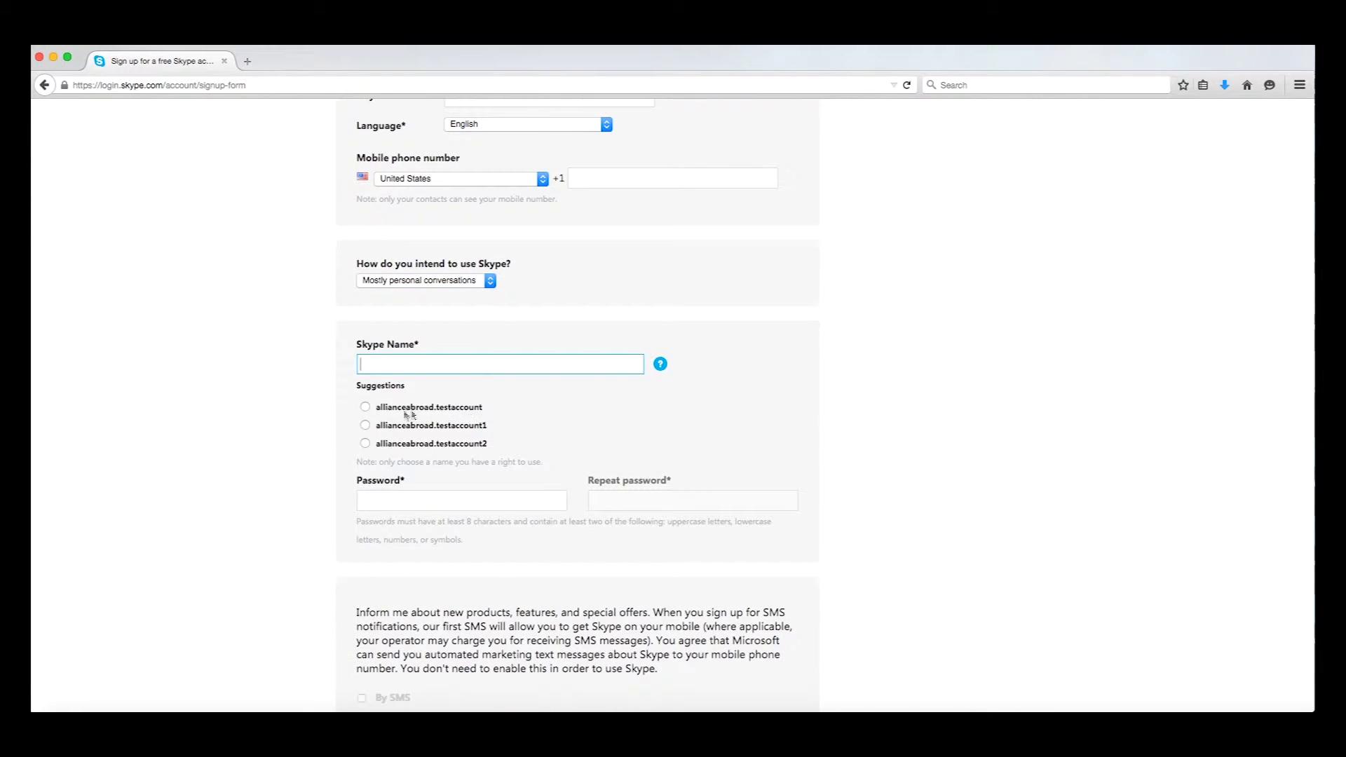
Take the first suggested Skype Name and enter the account password twice
{"action": "left_click", "coordinate": [366, 408]}
{"action": "left_click", "coordinate": [374, 423]}
{"action": "type", "text": "•••"}
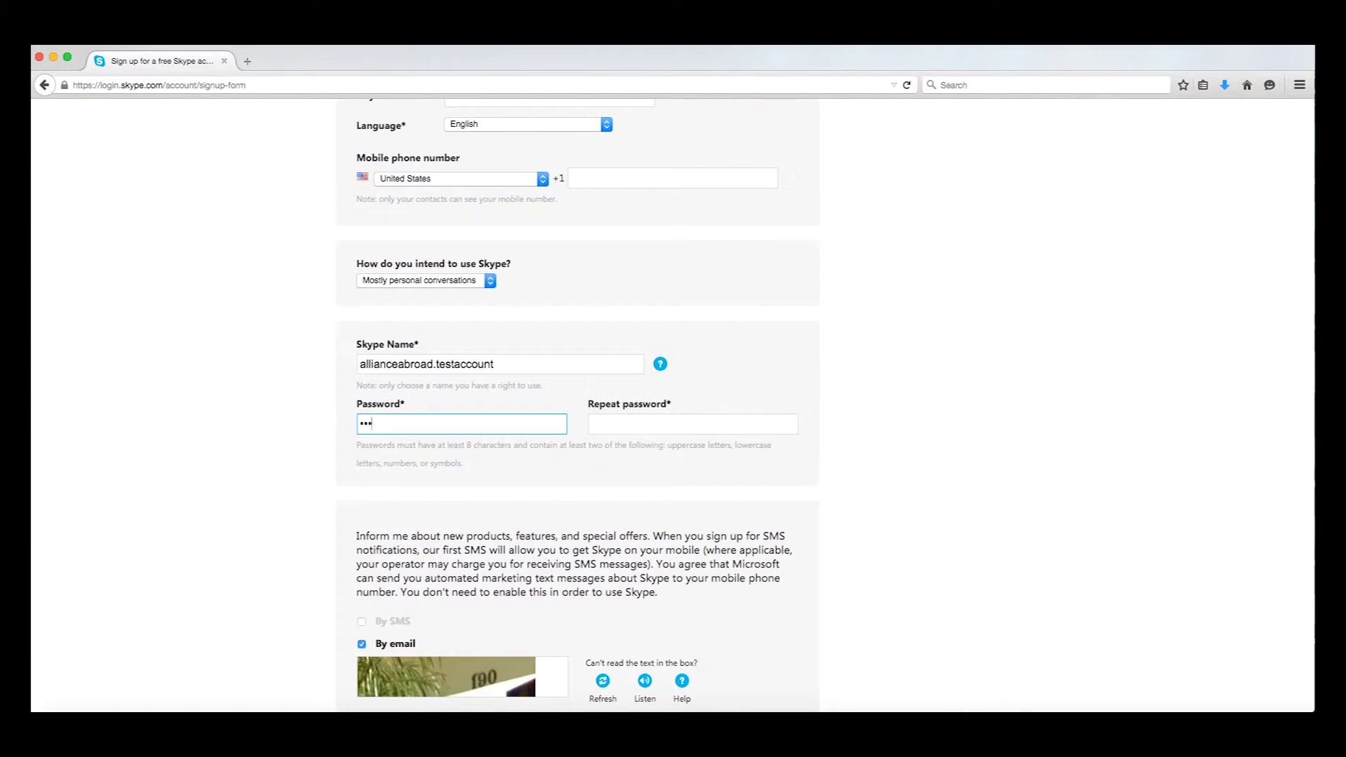
{"action": "type", "text": "•••••••••••"}
{"action": "key", "text": "Tab"}
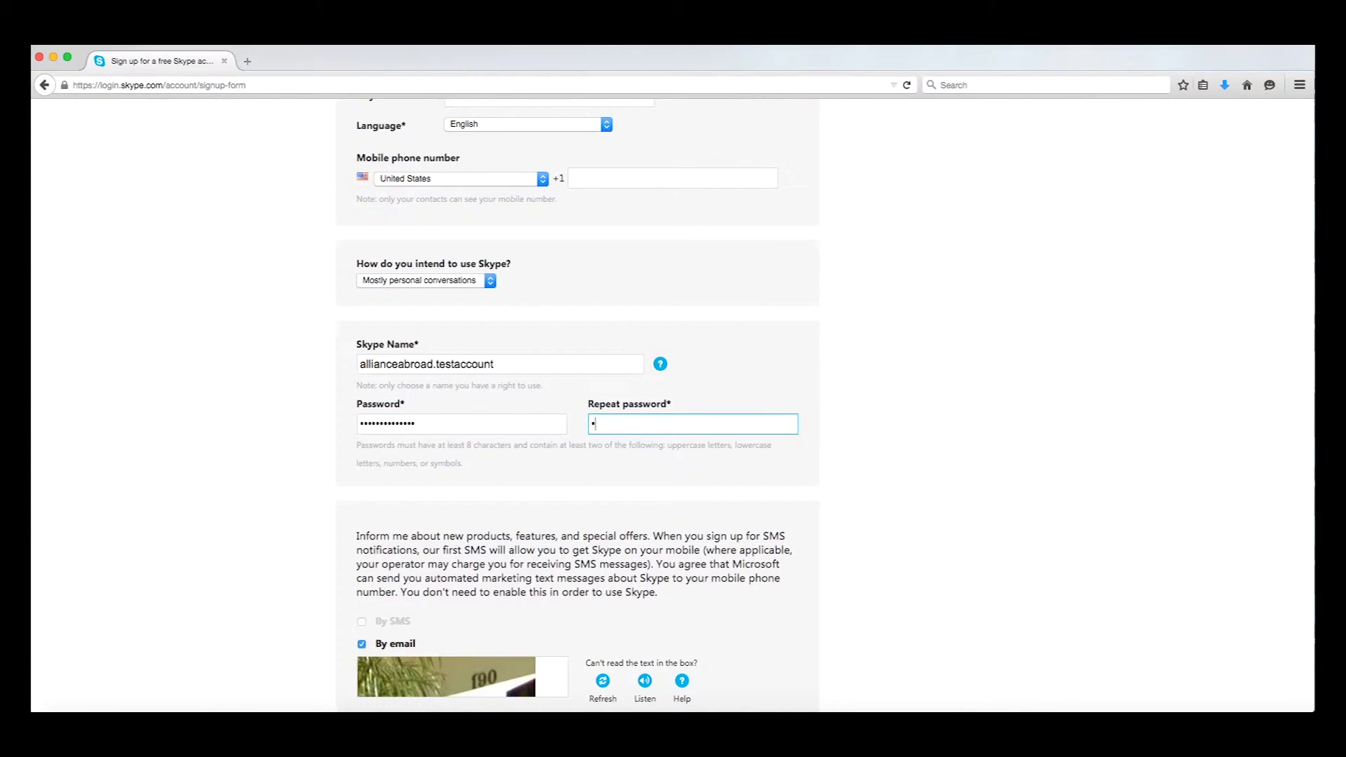
{"action": "scroll", "coordinate": [674, 407], "scroll_direction": "down", "scroll_amount": 5}
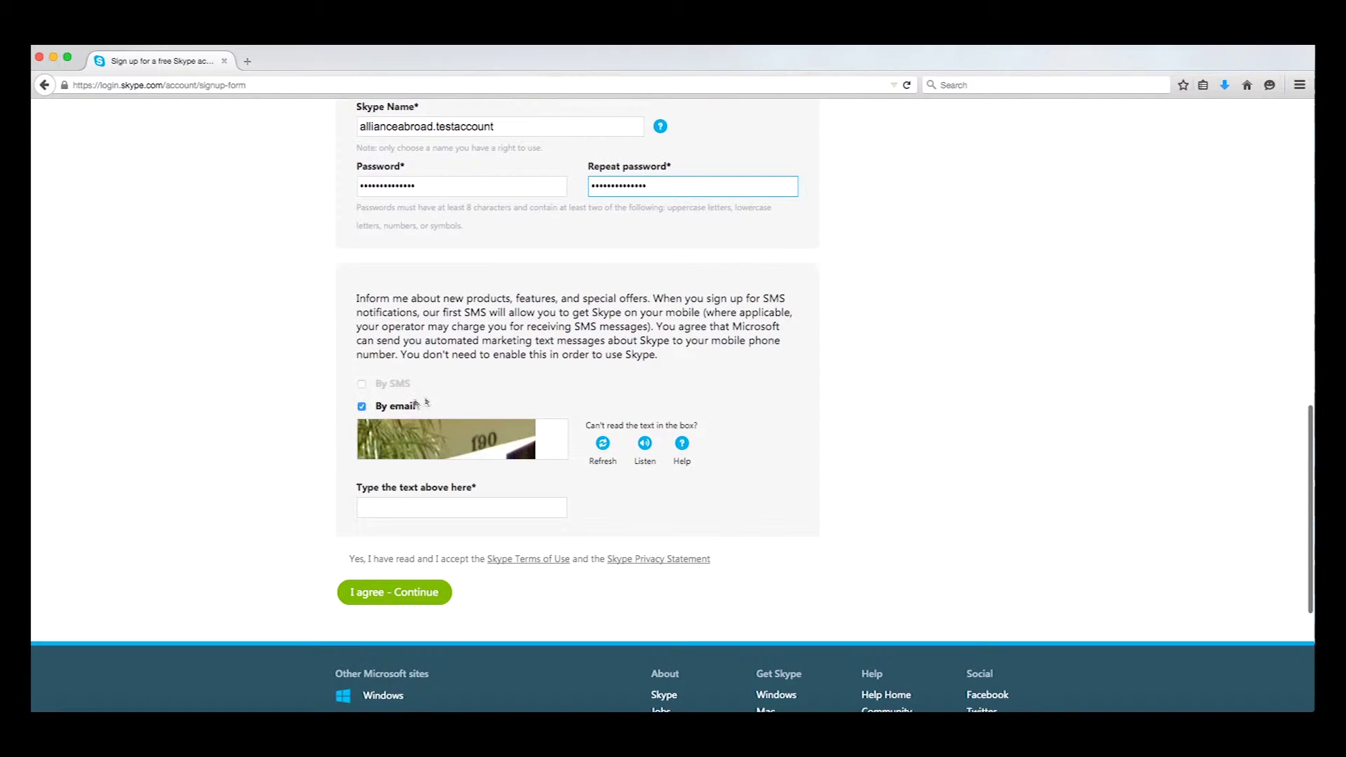
Untick By email offers, answer the captcha with 190, and submit with I agree - Continue
{"action": "left_click", "coordinate": [362, 408]}
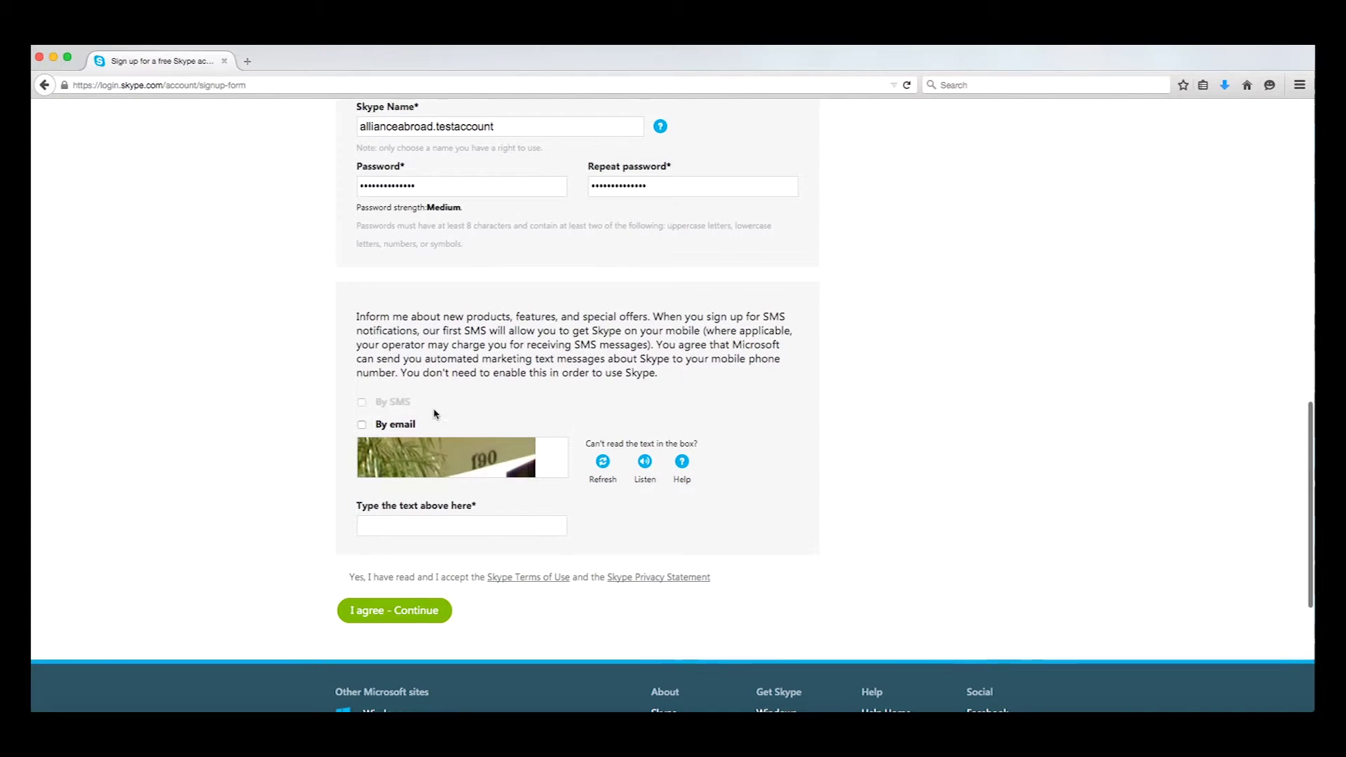
{"action": "scroll", "coordinate": [432, 418], "scroll_direction": "down", "scroll_amount": 2}
{"action": "left_click", "coordinate": [393, 465]}
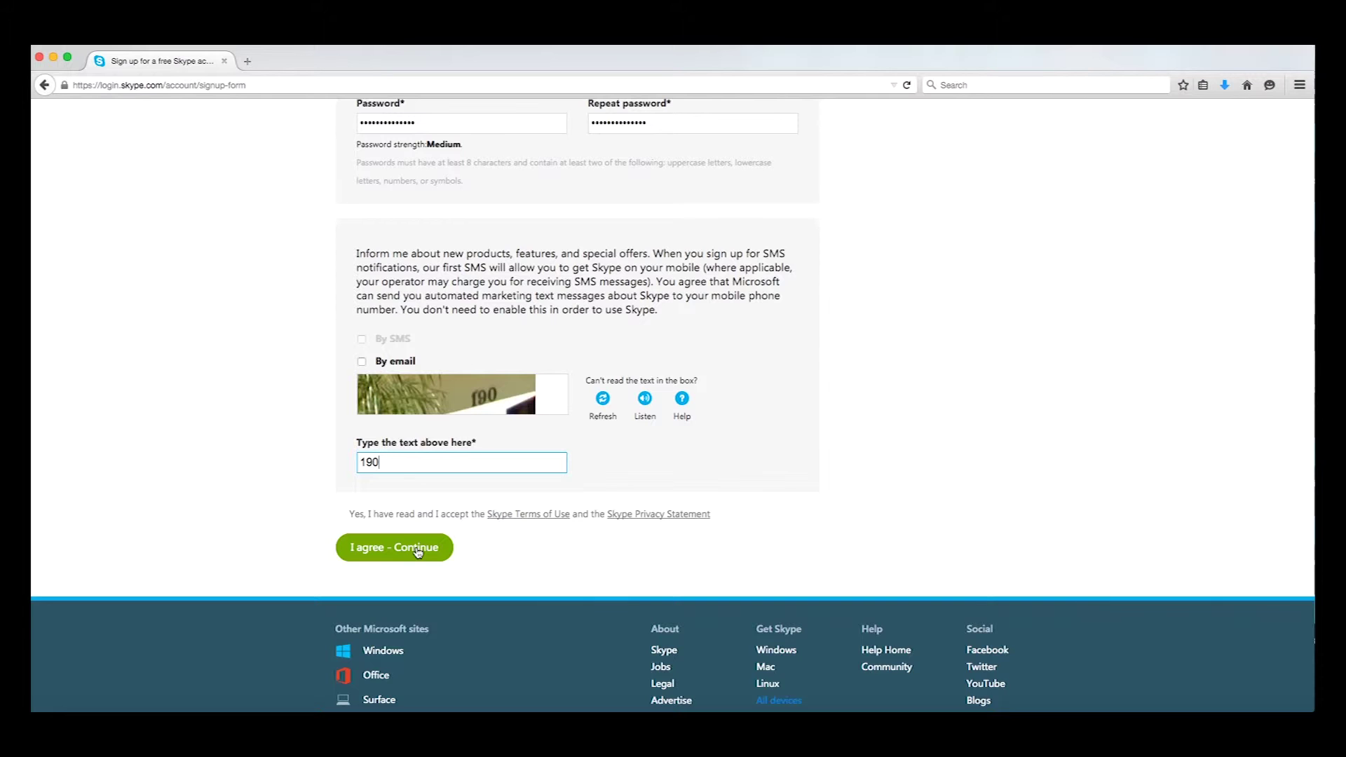
{"action": "left_click", "coordinate": [418, 551]}
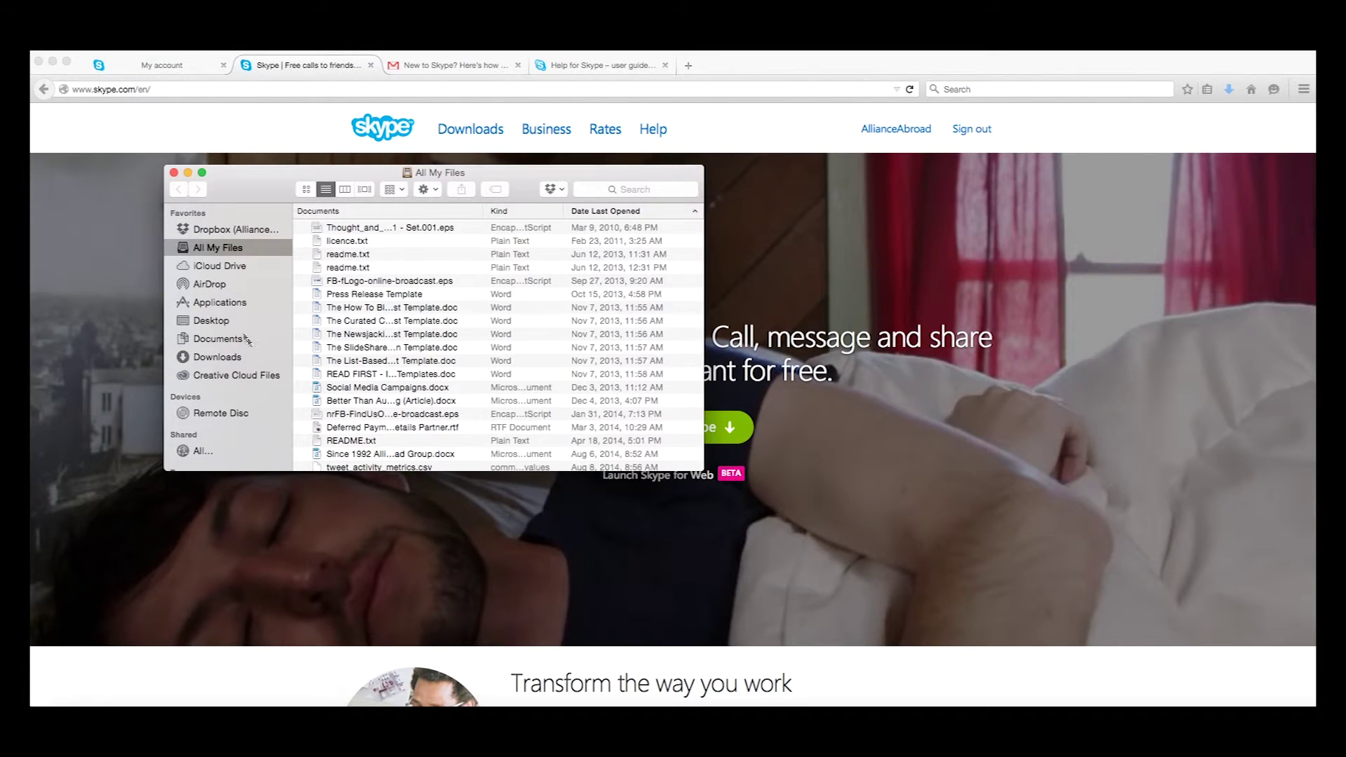
Launch Skype from the Finder Applications folder
{"action": "left_click", "coordinate": [219, 306]}
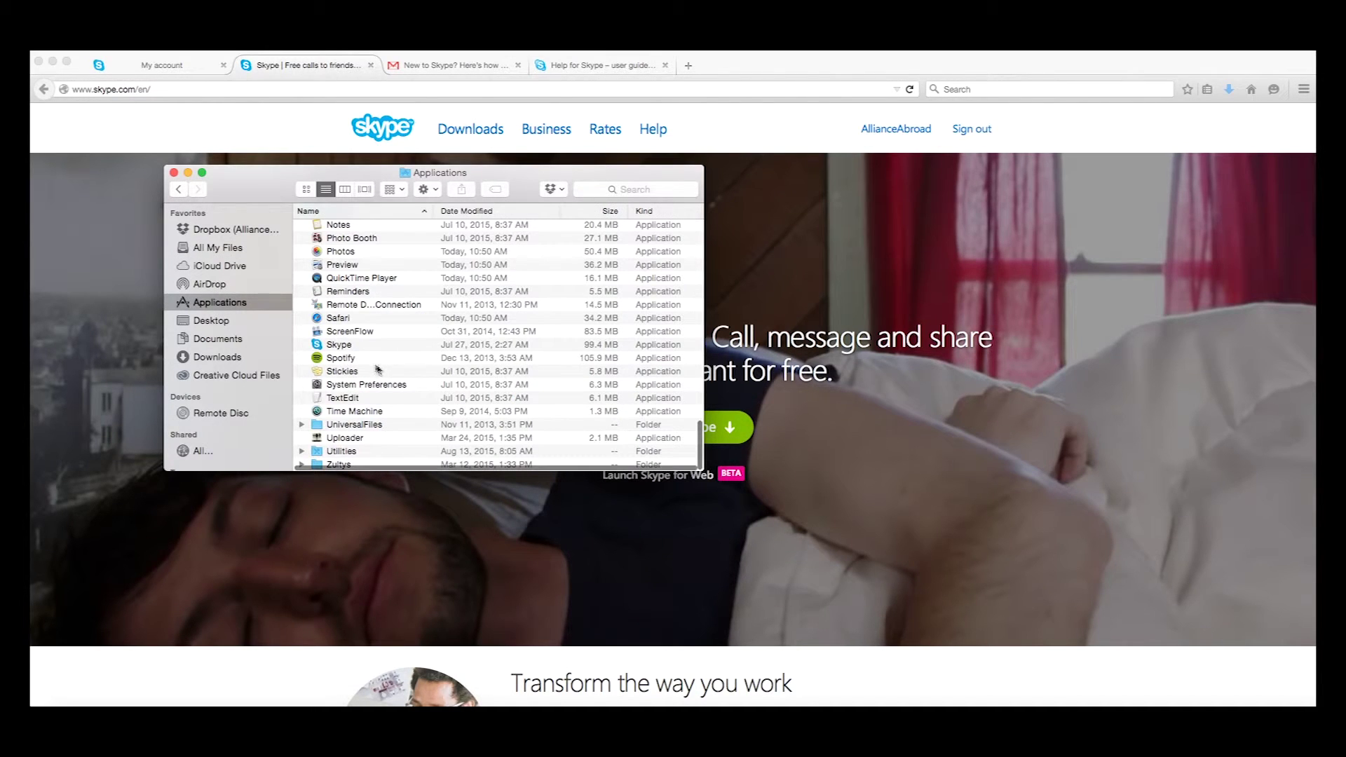
{"action": "left_click", "coordinate": [338, 346]}
{"action": "double_click", "coordinate": [337, 347]}
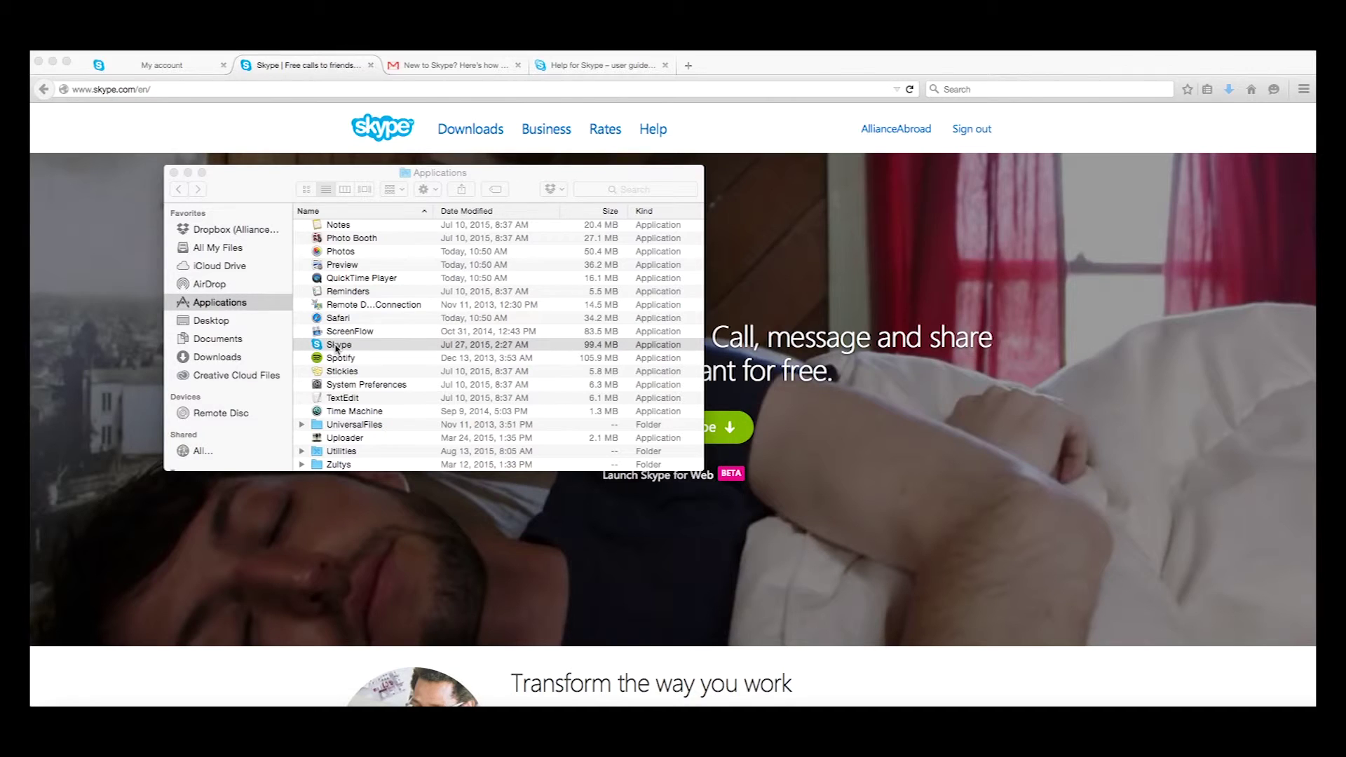
Enter the new account's password and sign in to Skype
{"action": "left_click", "coordinate": [608, 272]}
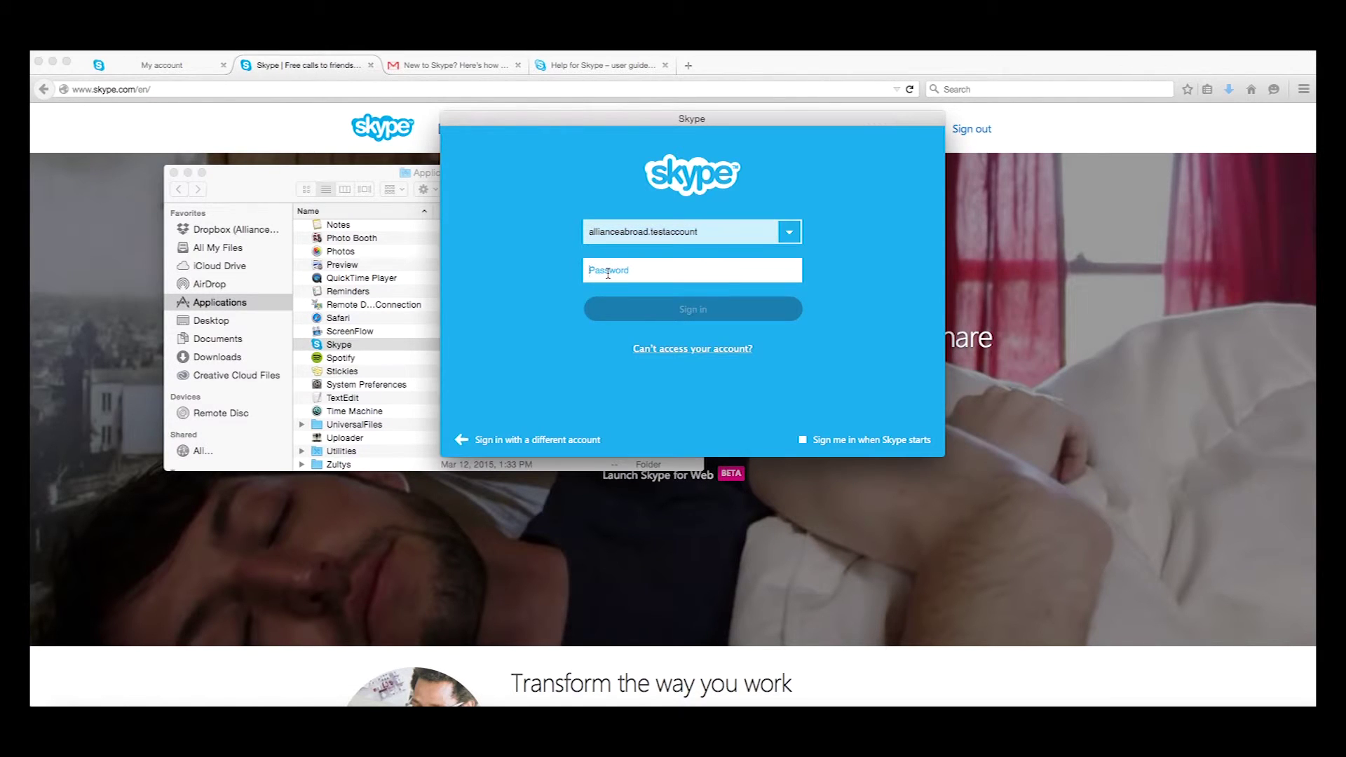
{"action": "type", "text": "••"}
{"action": "left_click", "coordinate": [697, 309]}
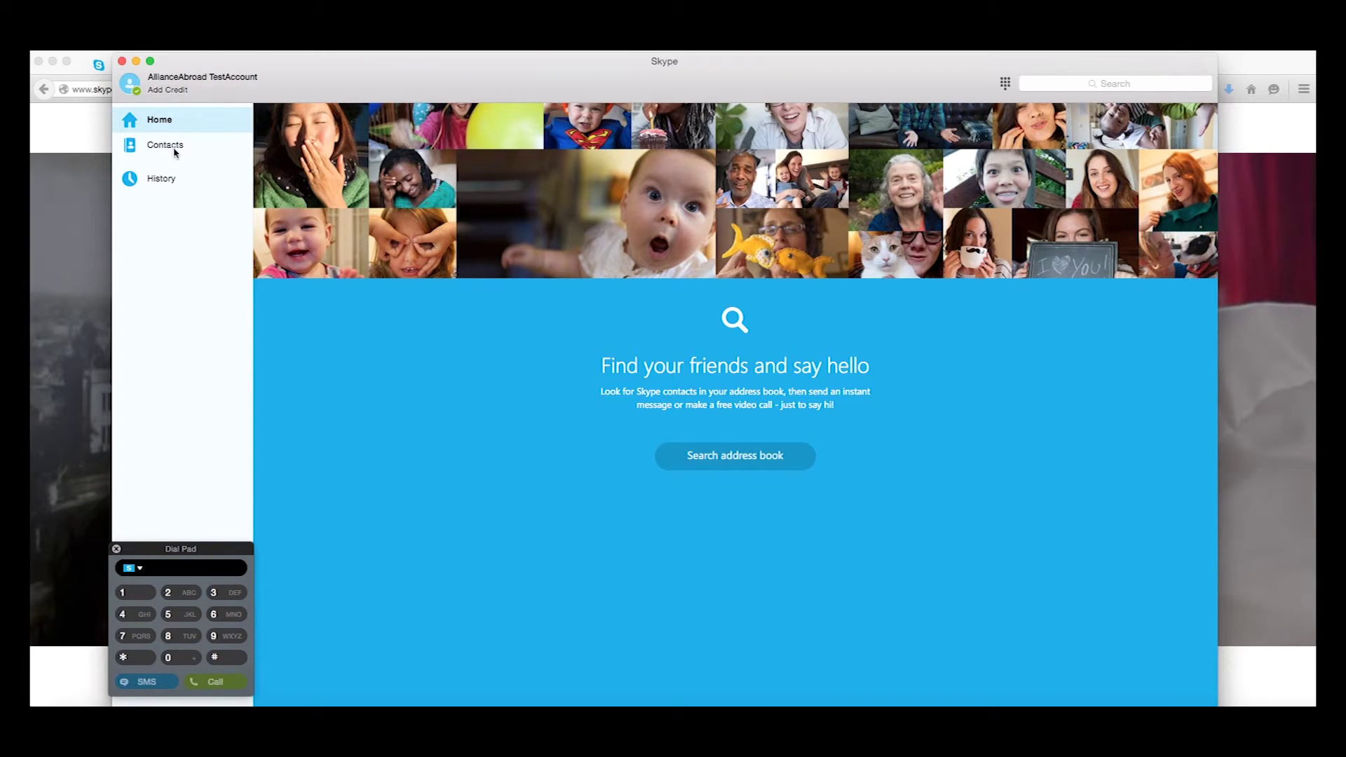
View the Contacts list, then open the Add Contact page
{"action": "left_click", "coordinate": [174, 152]}
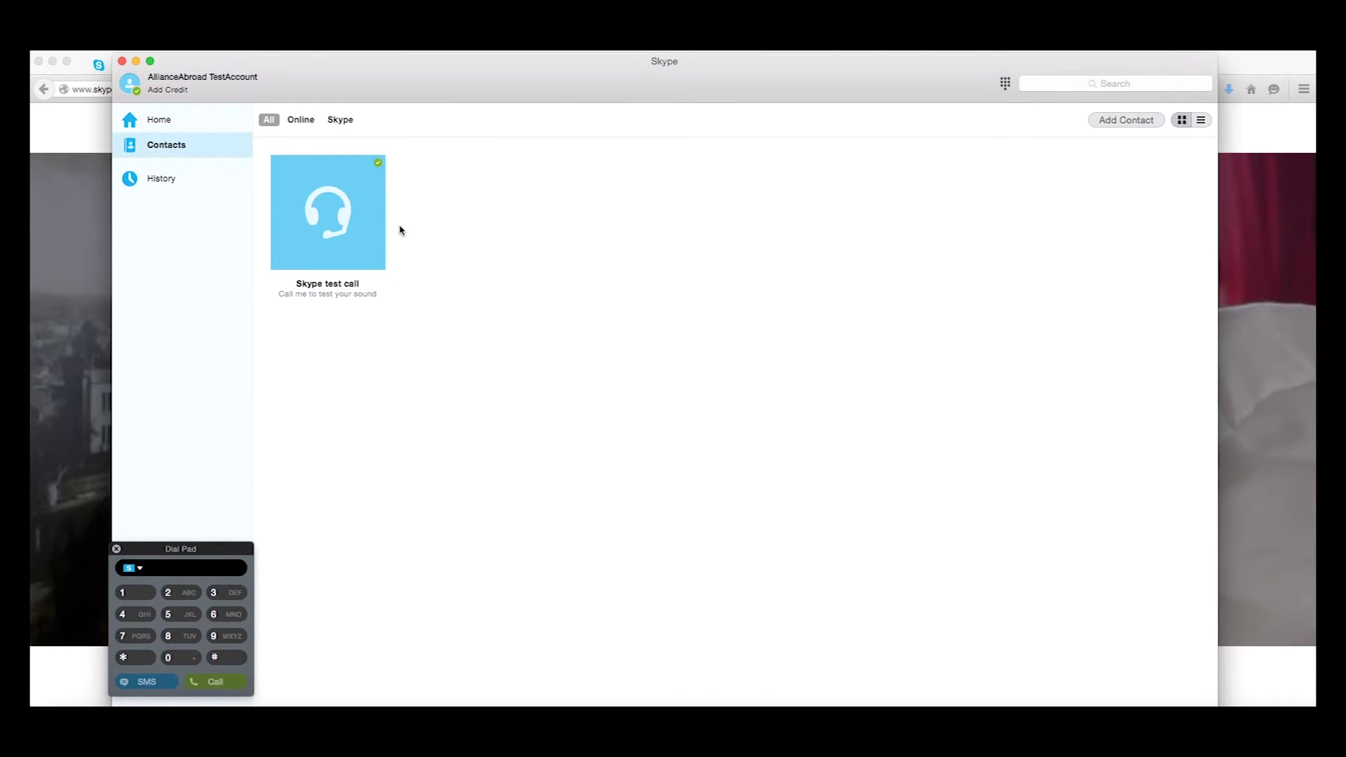
{"action": "mouse_move", "coordinate": [380, 242]}
{"action": "left_click", "coordinate": [1127, 123]}
{"action": "left_click", "coordinate": [1127, 123]}
{"action": "left_click", "coordinate": [1127, 123]}
{"action": "left_click", "coordinate": [1127, 122]}
{"action": "left_click", "coordinate": [1127, 122]}
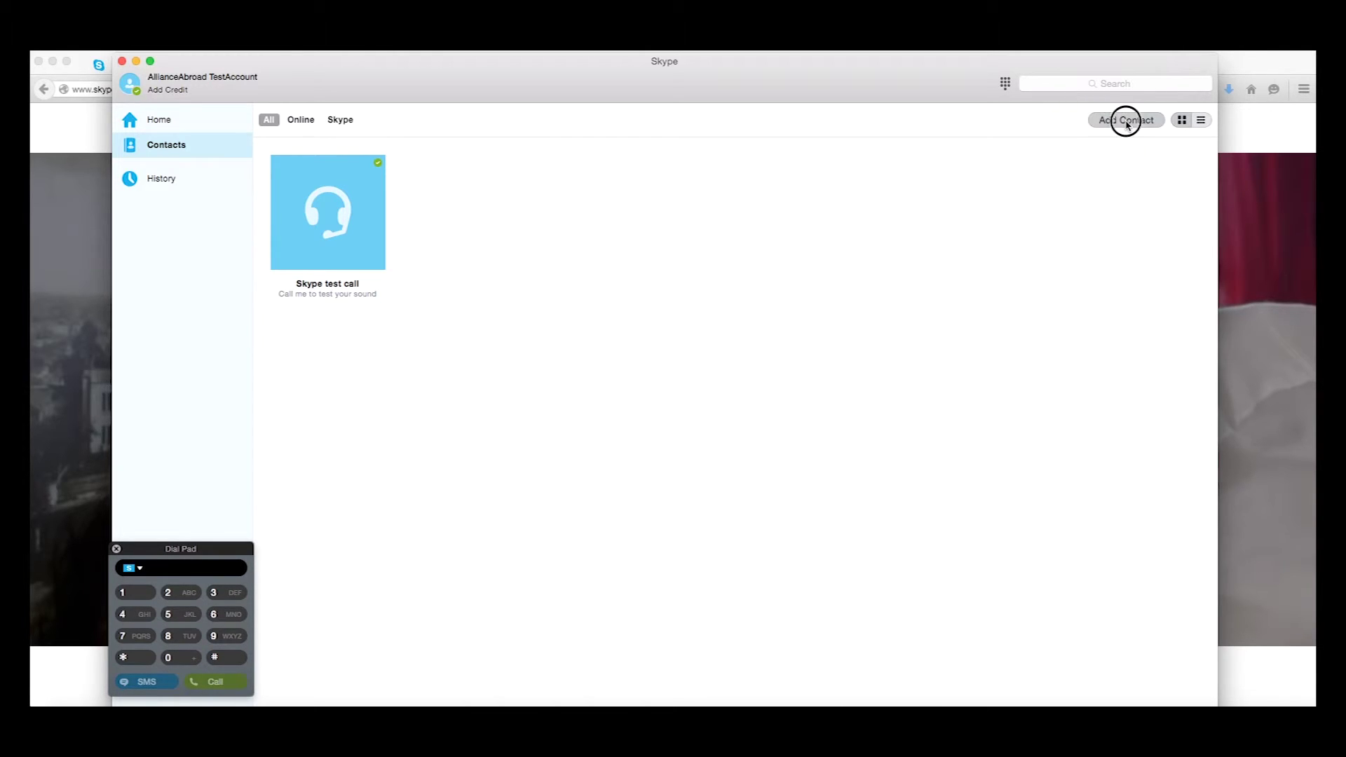
{"action": "left_click", "coordinate": [1127, 123]}
{"action": "left_click", "coordinate": [1126, 120]}
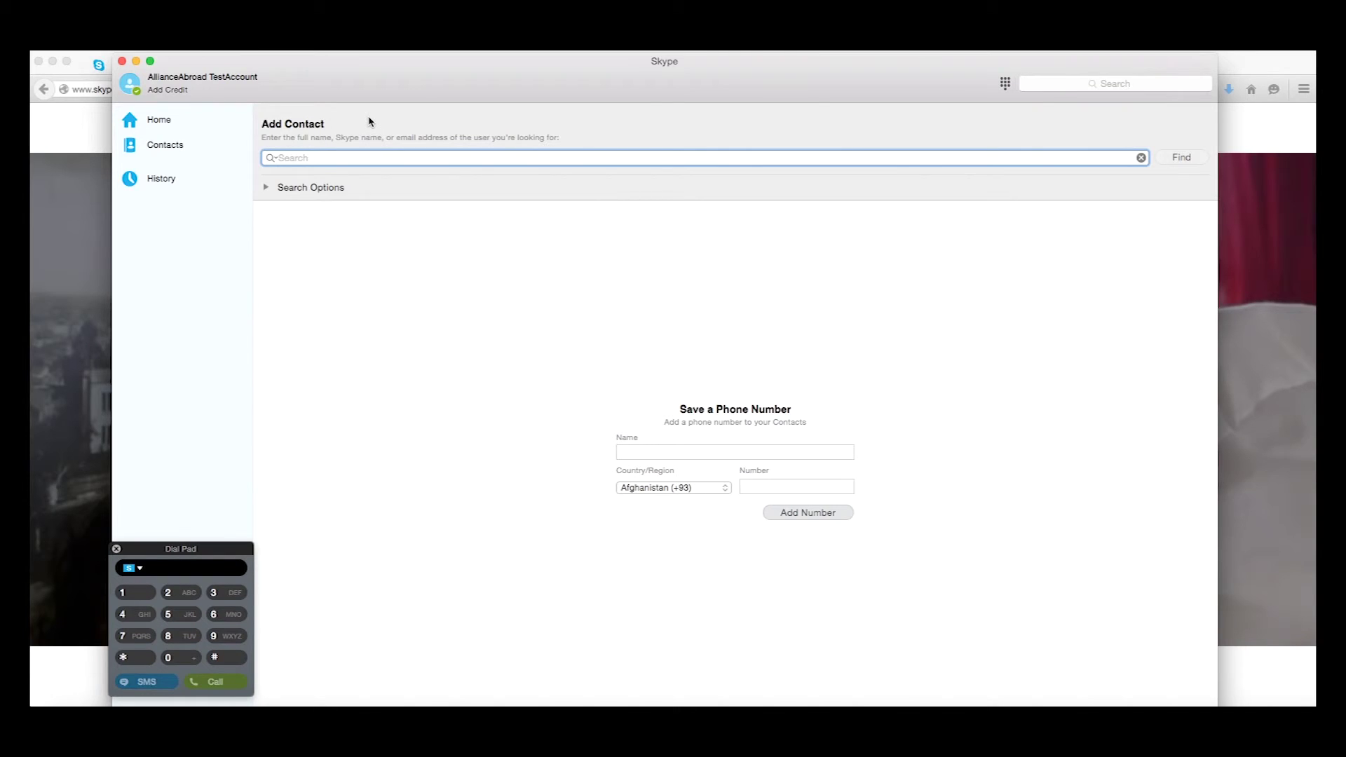
Search the contact's Skype name, find them in Austin, United States, and begin a contact request
{"action": "type", "text": "Nicholas_AAG"}
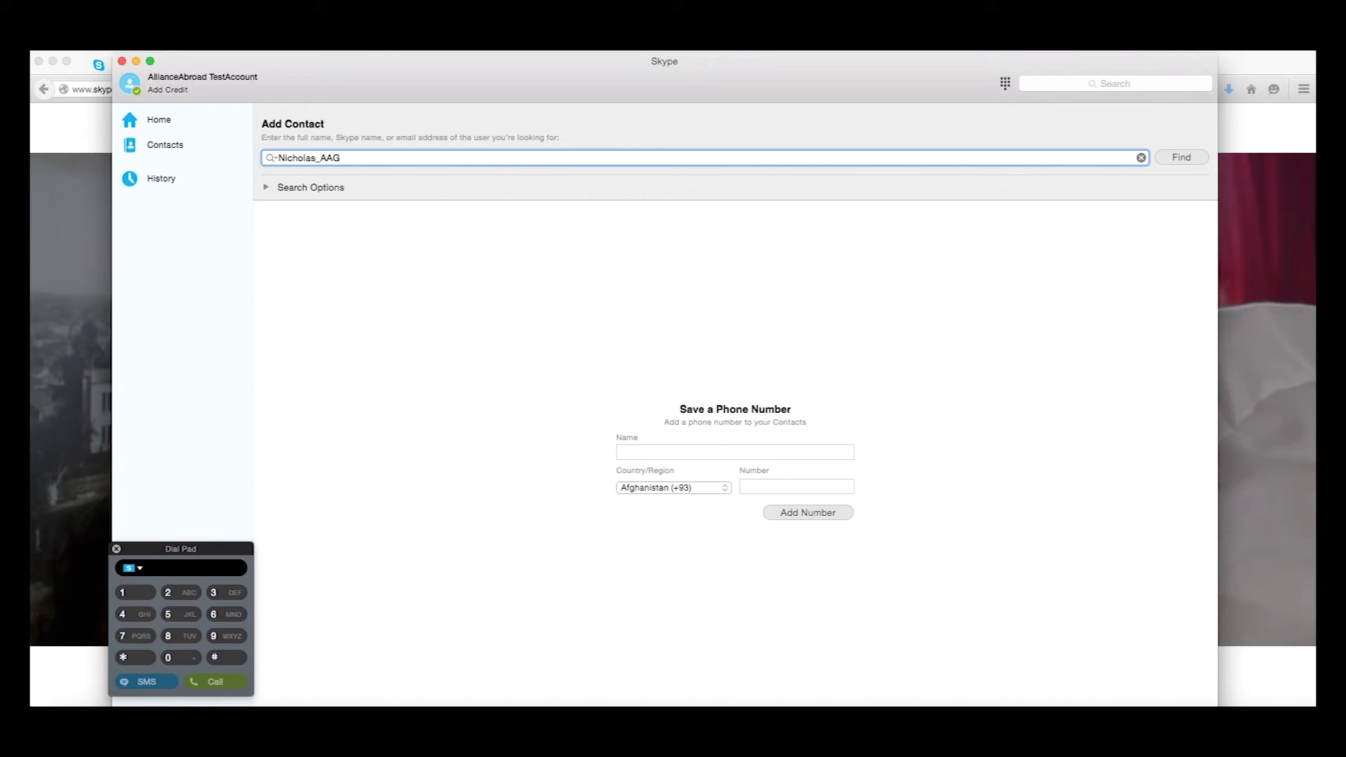
{"action": "left_click", "coordinate": [1181, 158]}
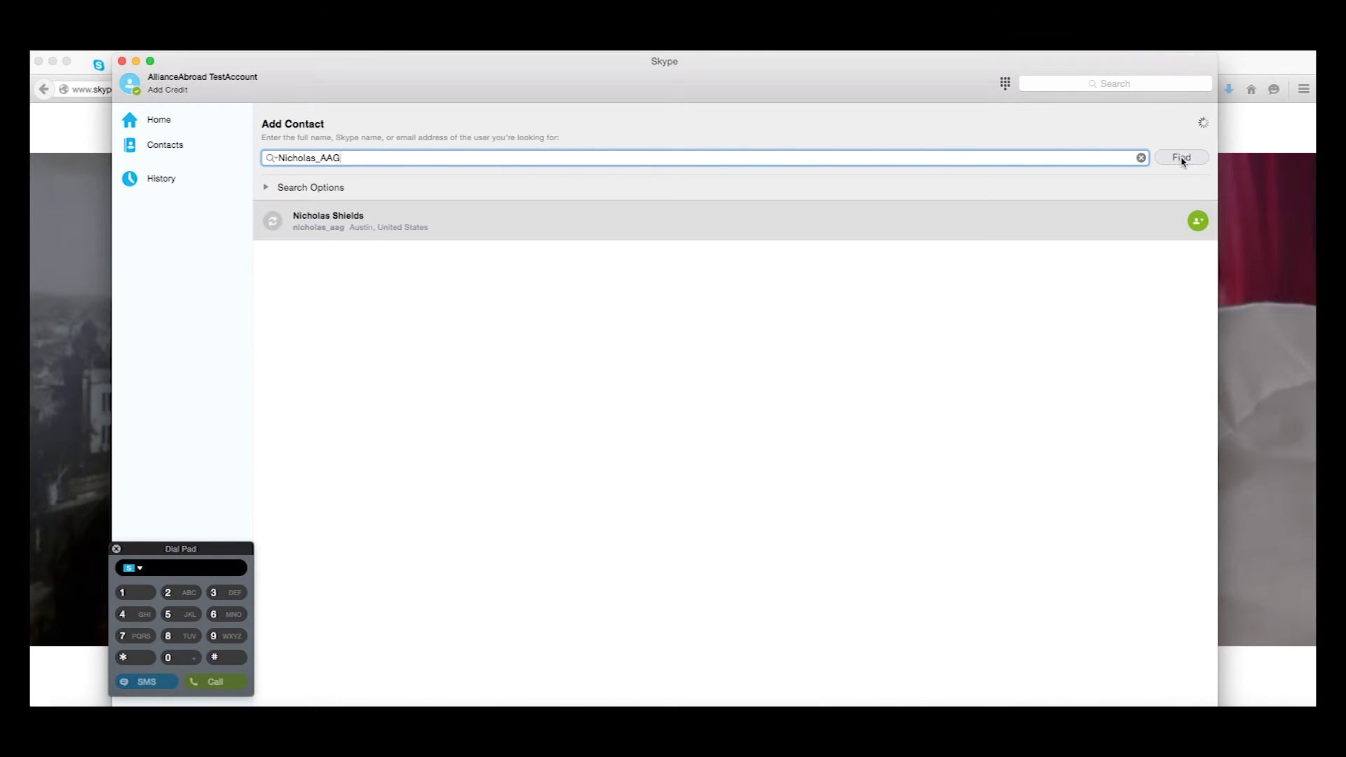
{"action": "left_click", "coordinate": [1199, 223]}
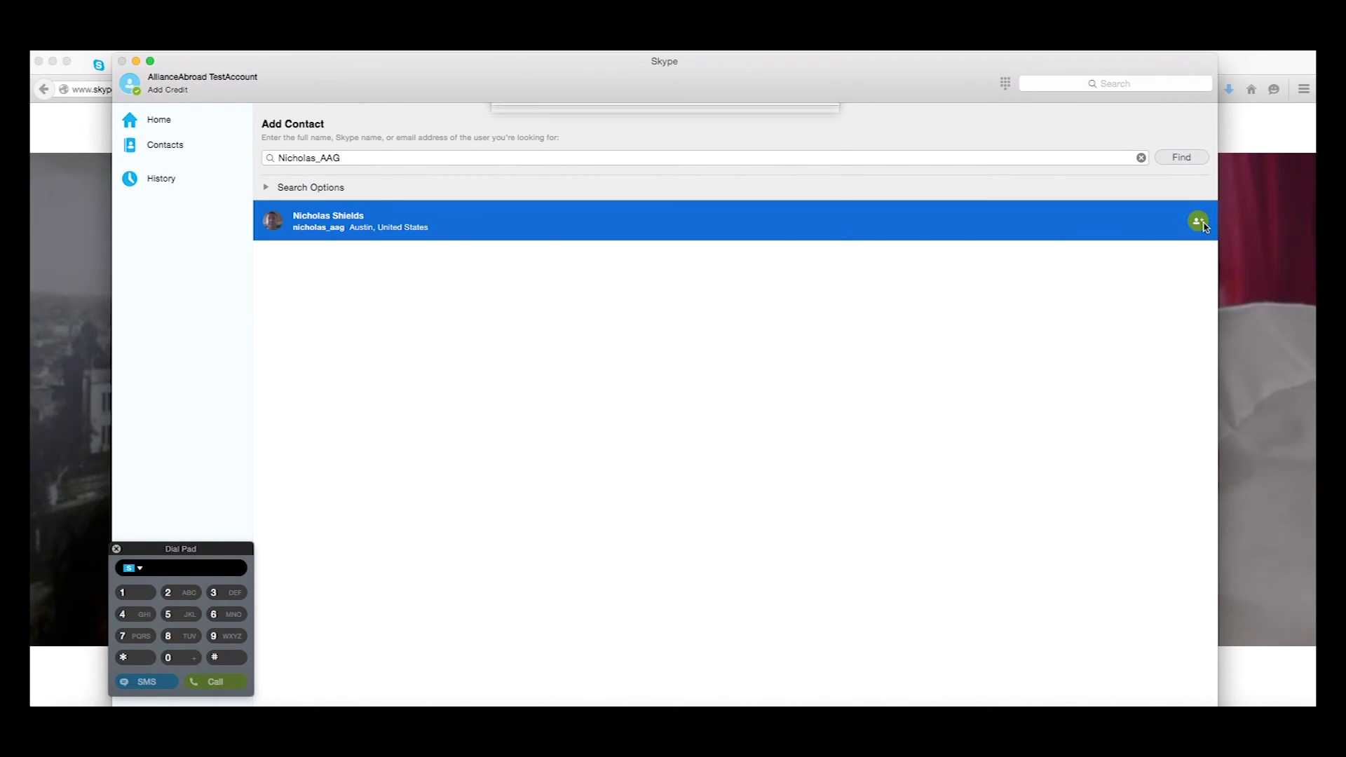
{"action": "left_click", "coordinate": [675, 203]}
Send the request 'Please add me as a contacts, I am an AAG participant.' and start a call to the new contact
{"action": "type", "text": "se add me as a contacts, I a"}
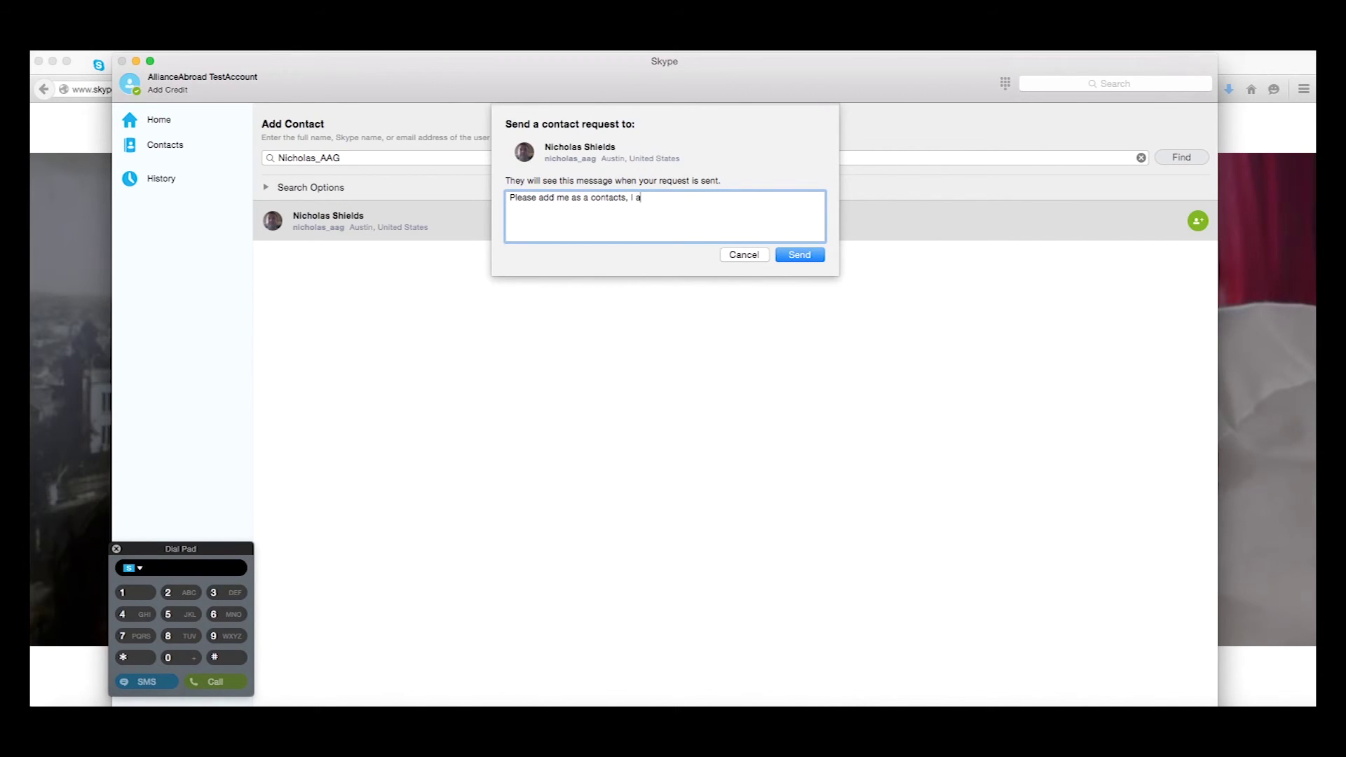
{"action": "type", "text": "m an AAG participant."}
{"action": "left_click", "coordinate": [808, 258]}
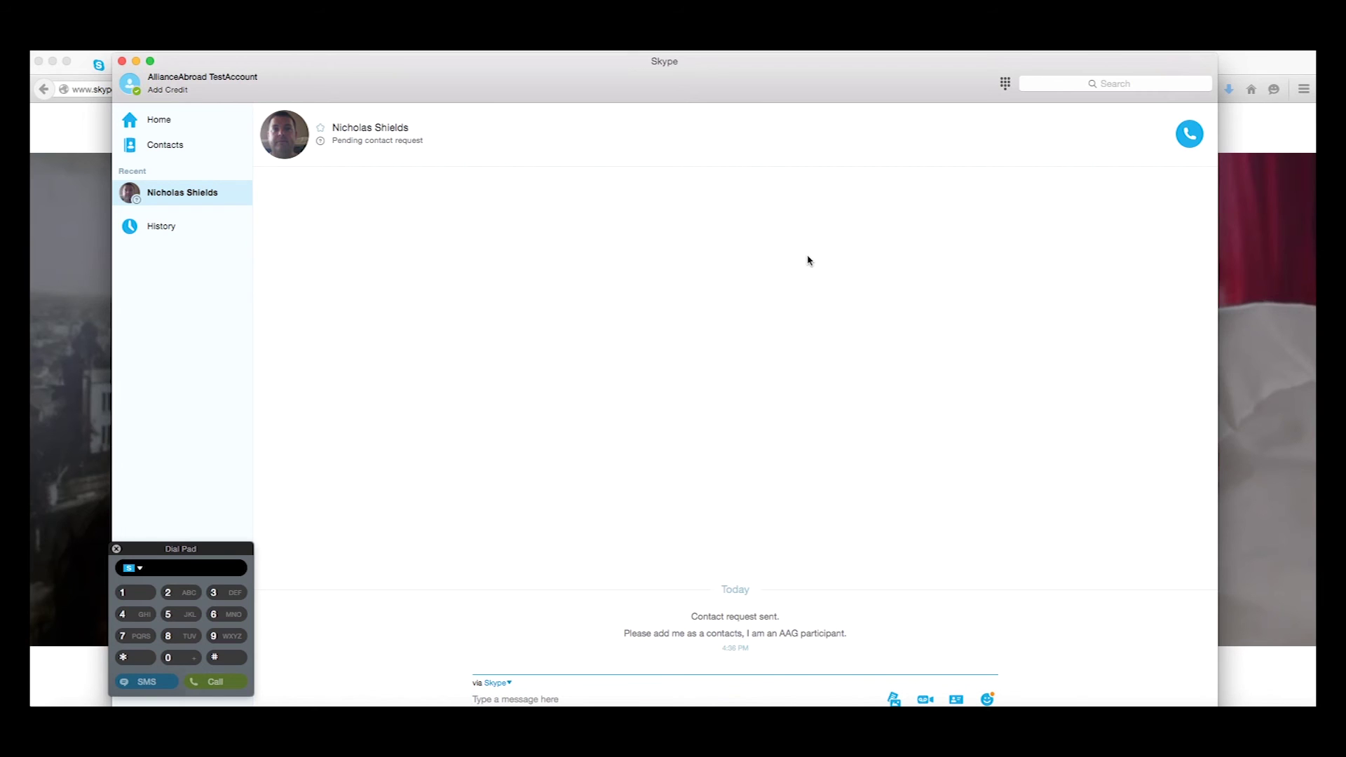
{"action": "left_click", "coordinate": [1190, 134]}
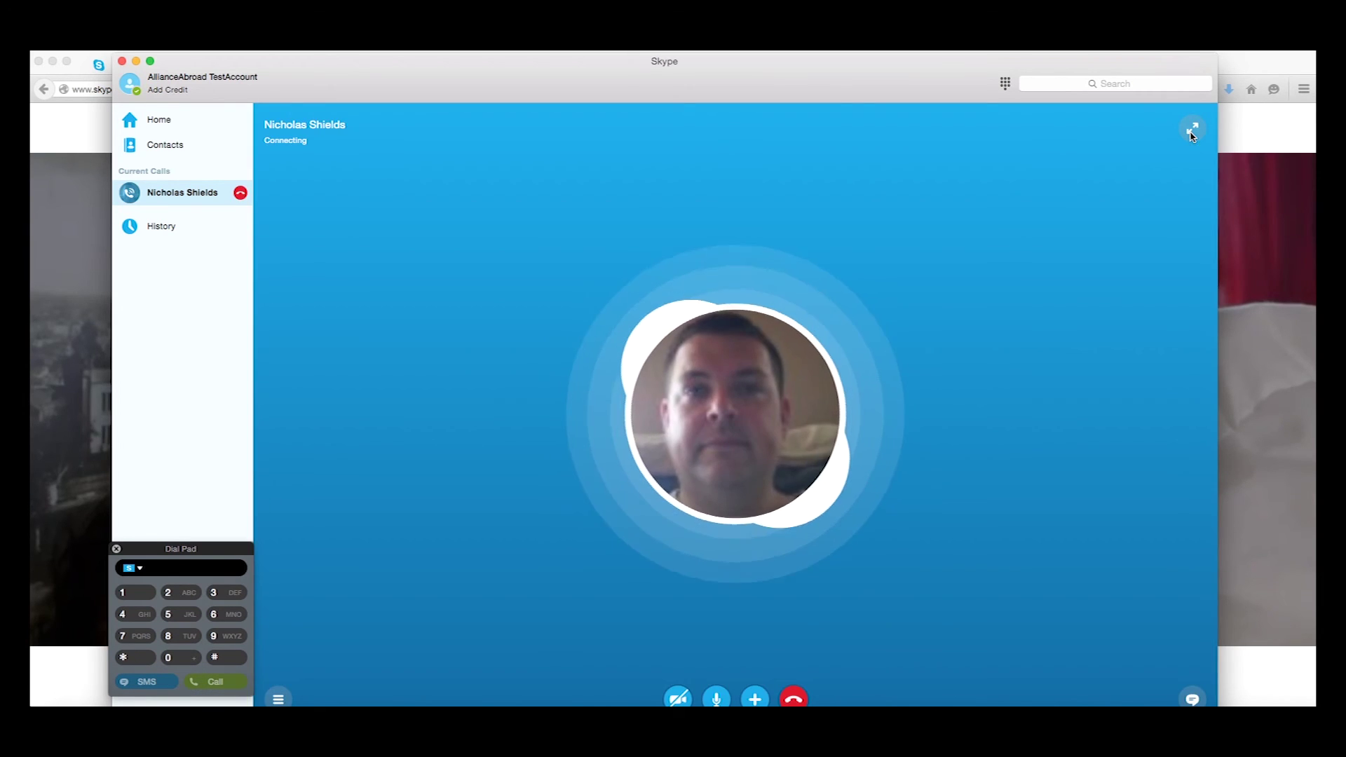